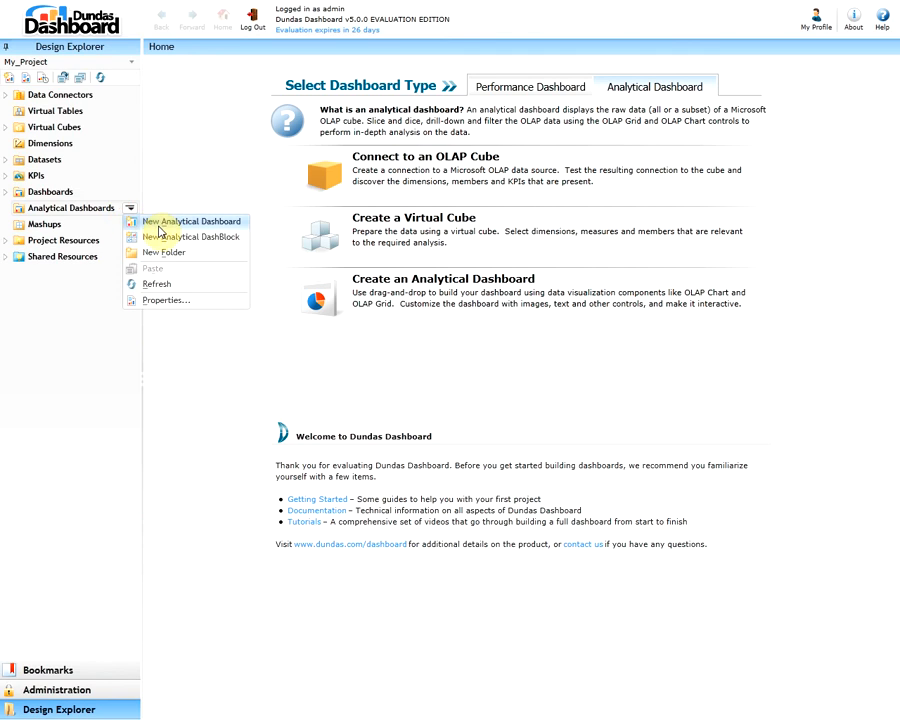
Open My_Virtual_Cube for editing and review its definition with the Measures expanded, its calculations and its date mapping
click(182, 190)
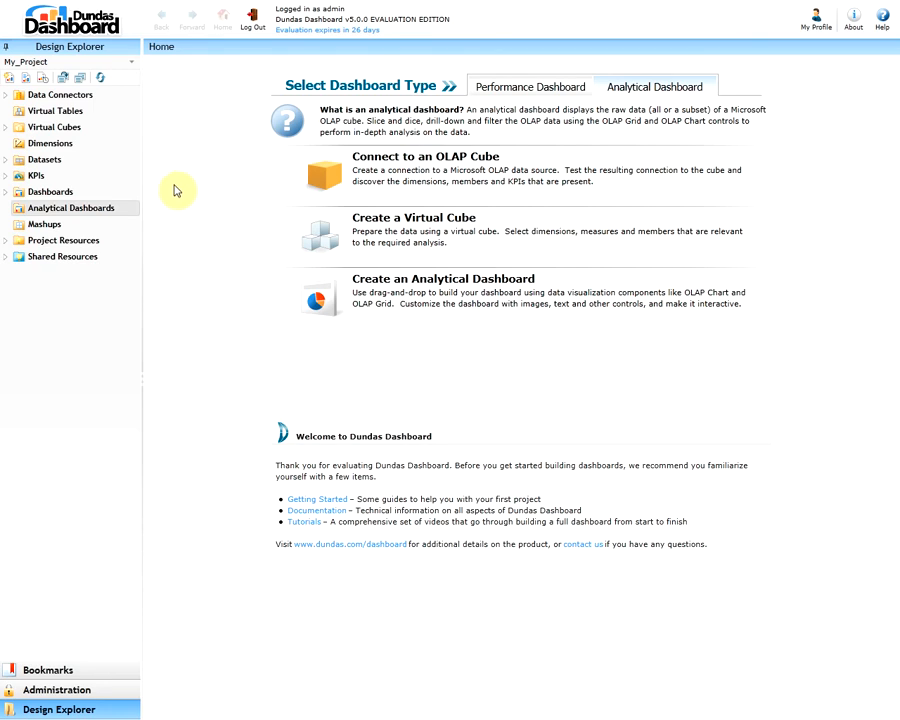
click(6, 128)
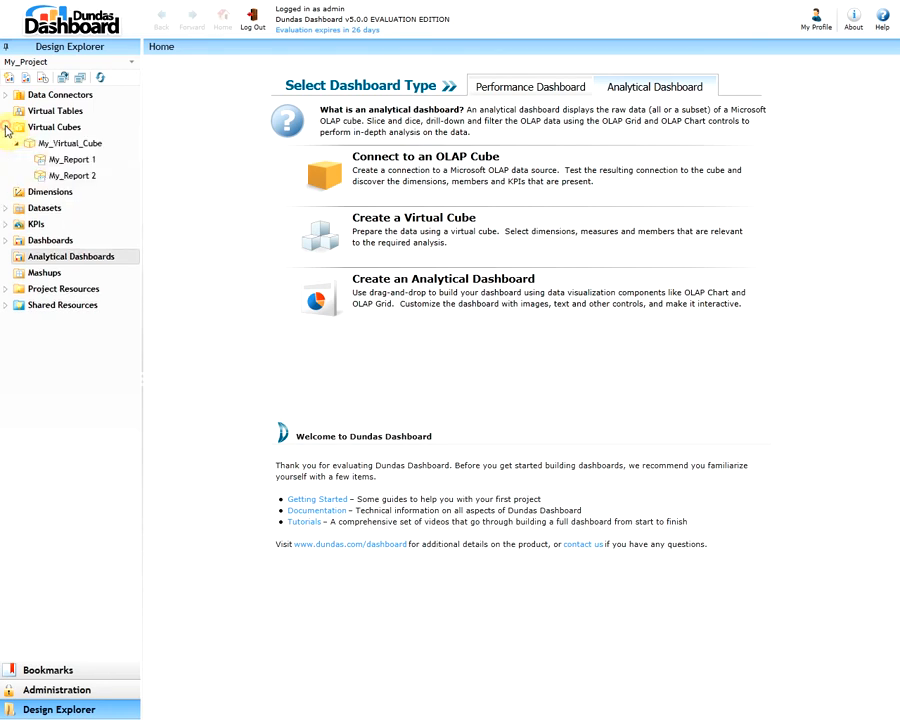
right_click(127, 146)
click(181, 173)
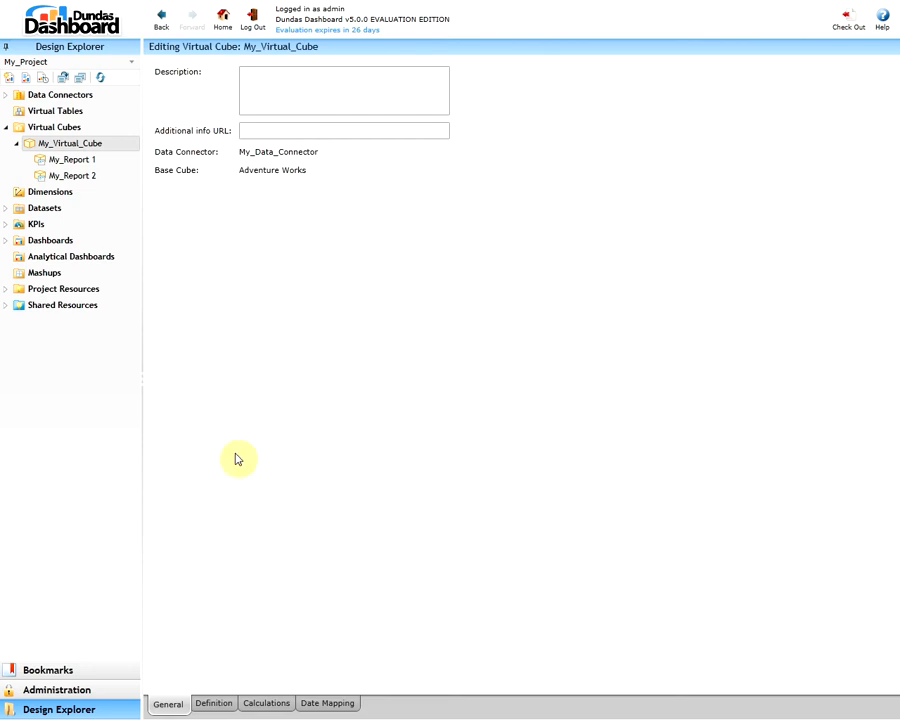
click(210, 704)
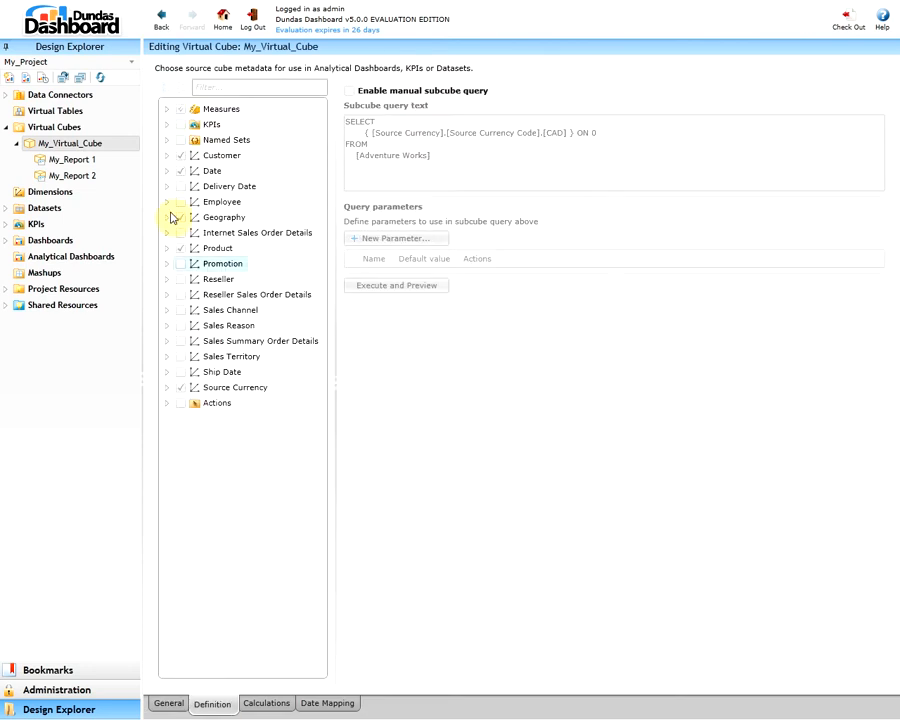
click(168, 111)
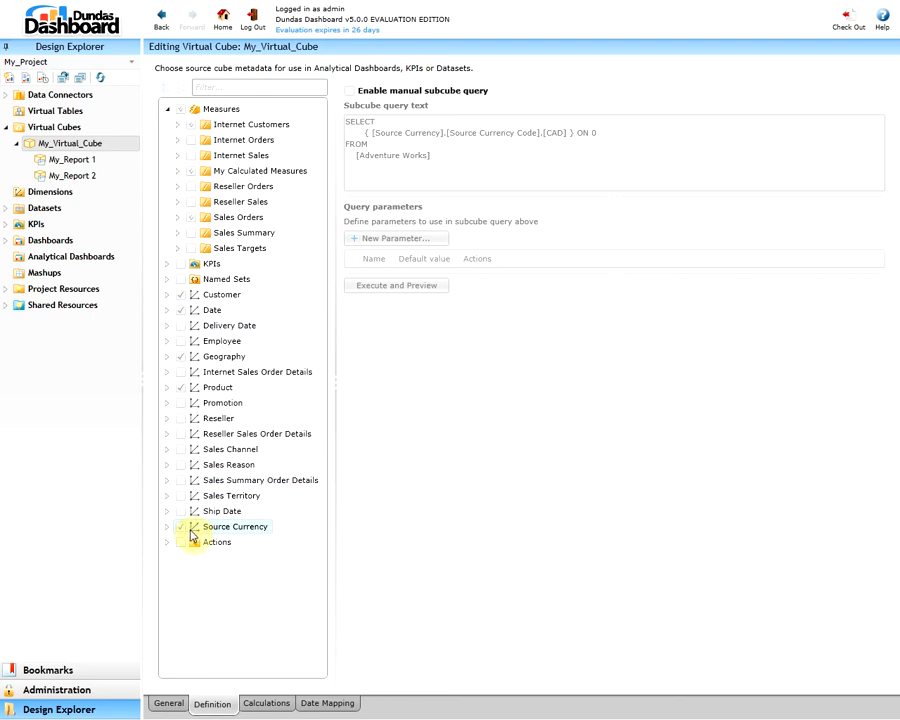
click(268, 704)
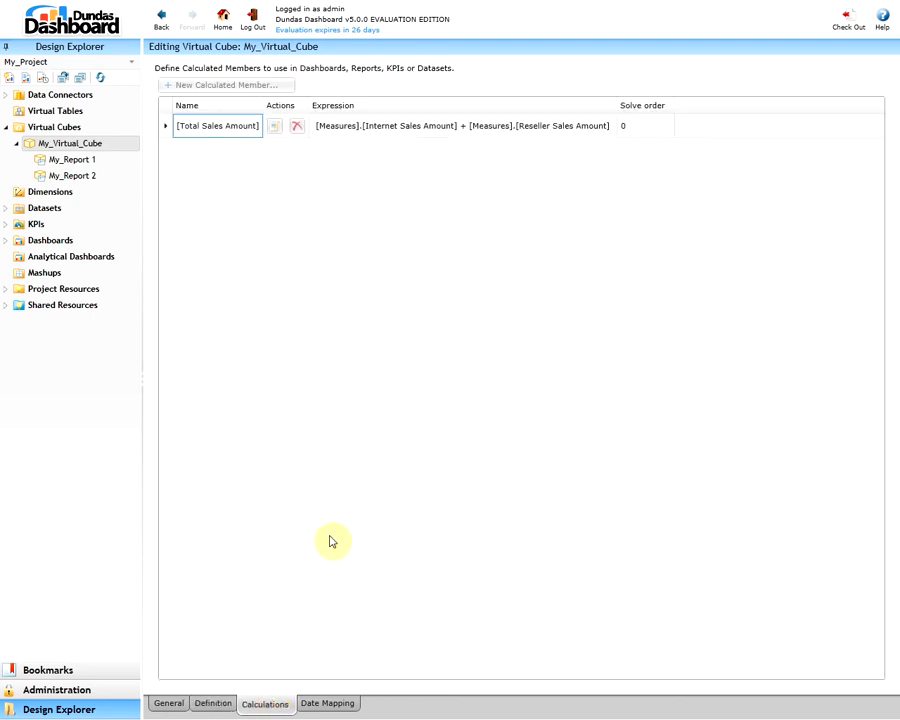
click(322, 700)
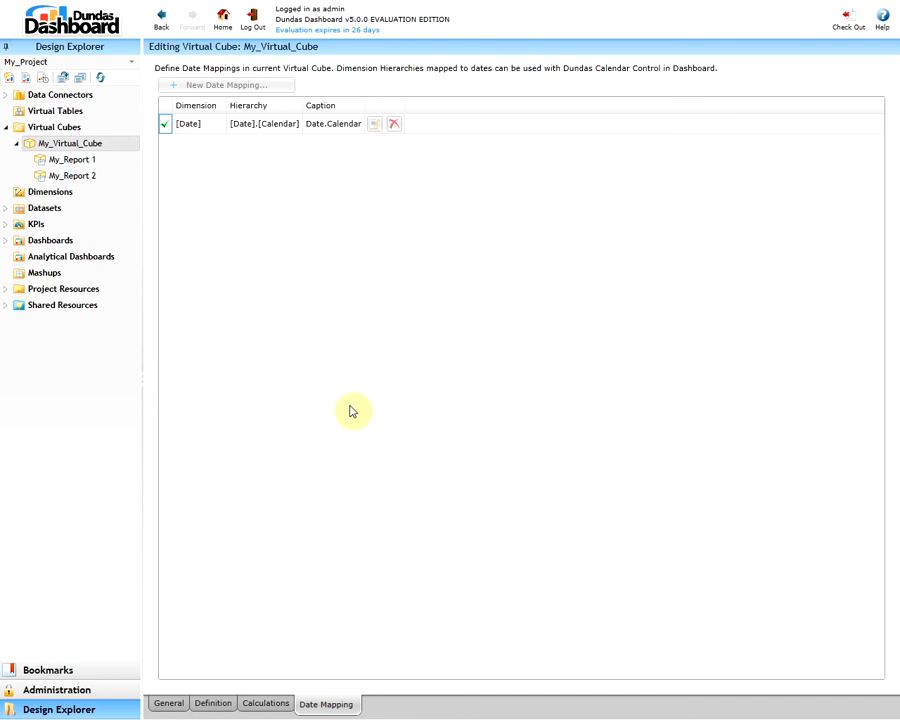
Open My_Report 1 and My_Report 2 of the virtual cube in the report editor to review their layouts
right_click(124, 158)
click(142, 171)
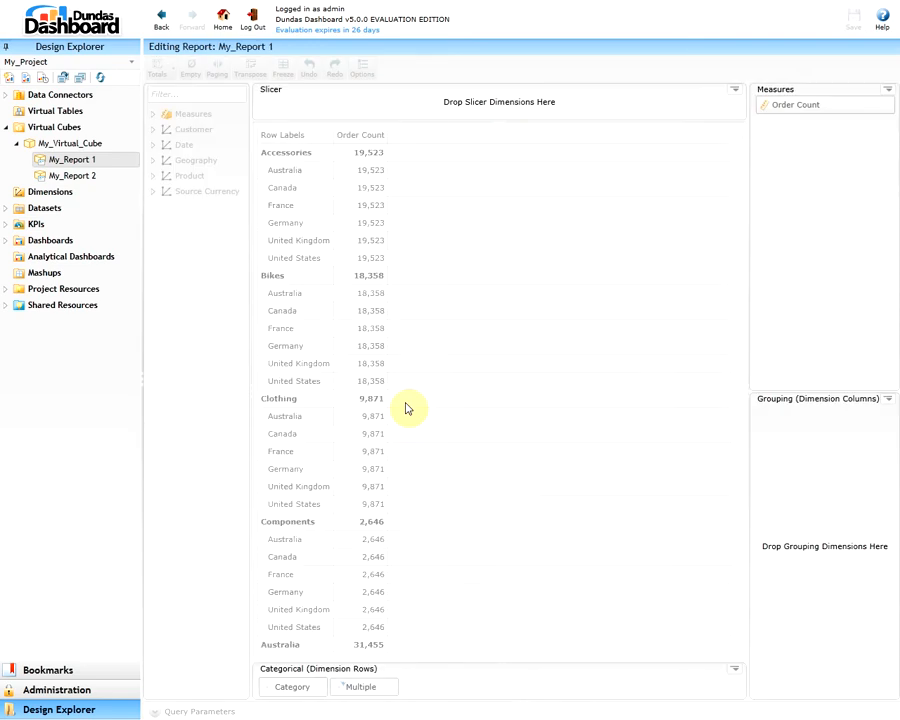
click(128, 176)
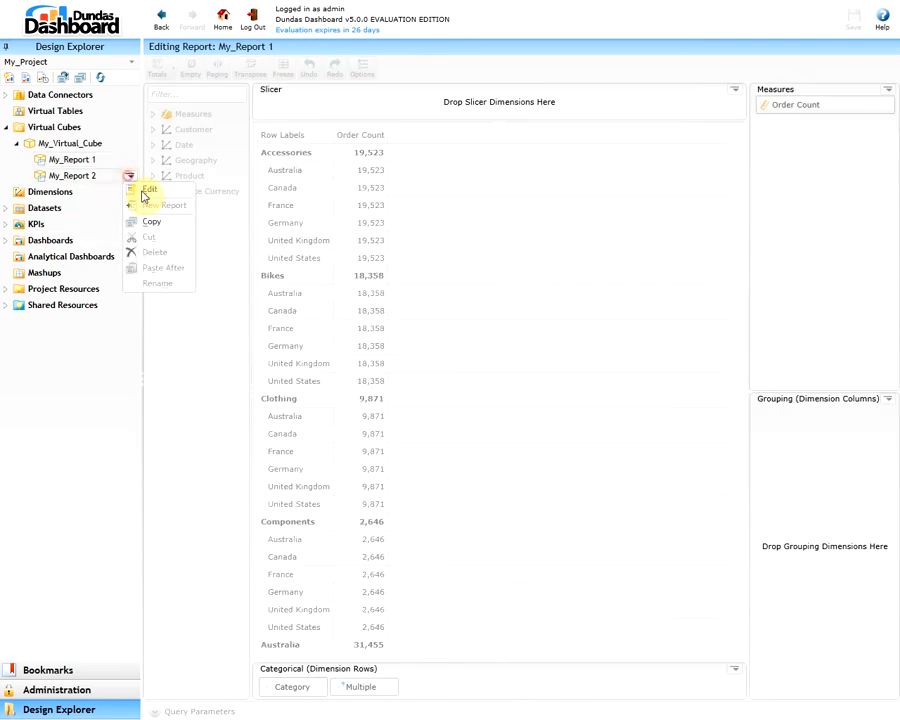
click(149, 190)
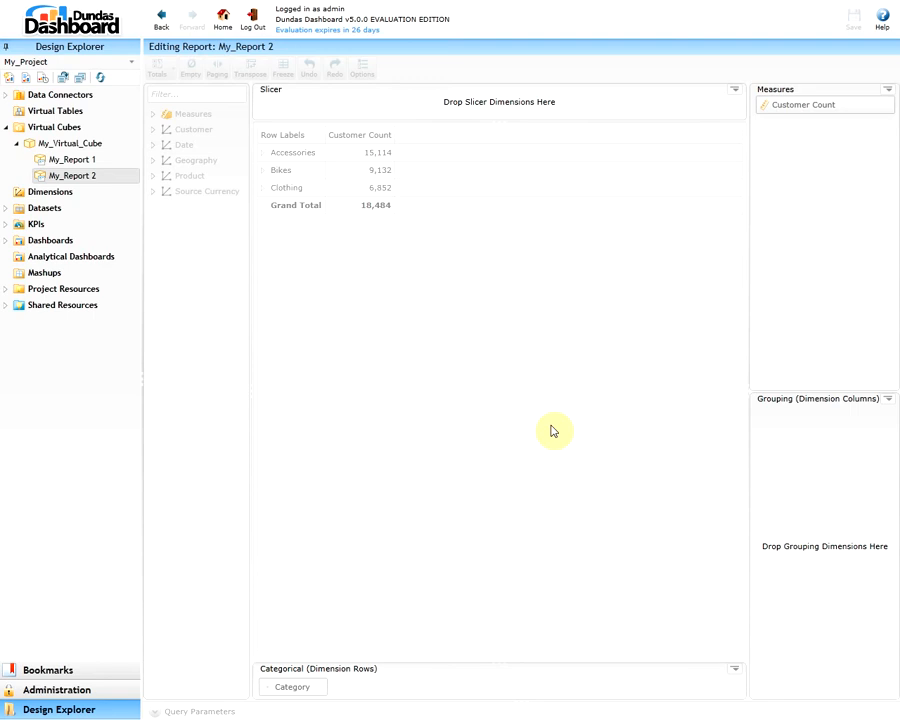
Create a new analytical dashboard named My_Analytical_Dashboard
click(129, 259)
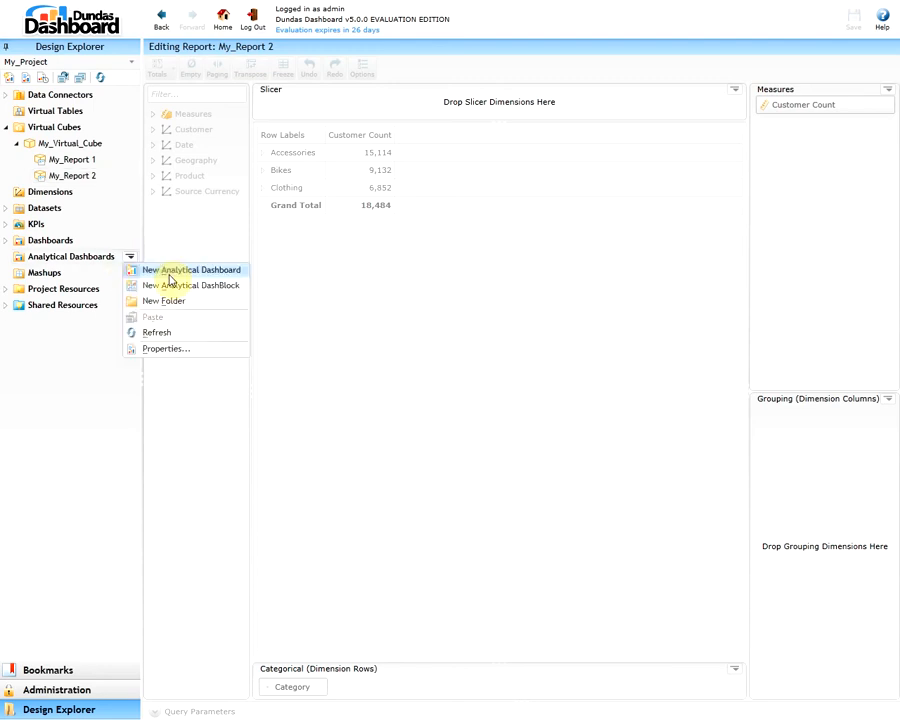
click(171, 272)
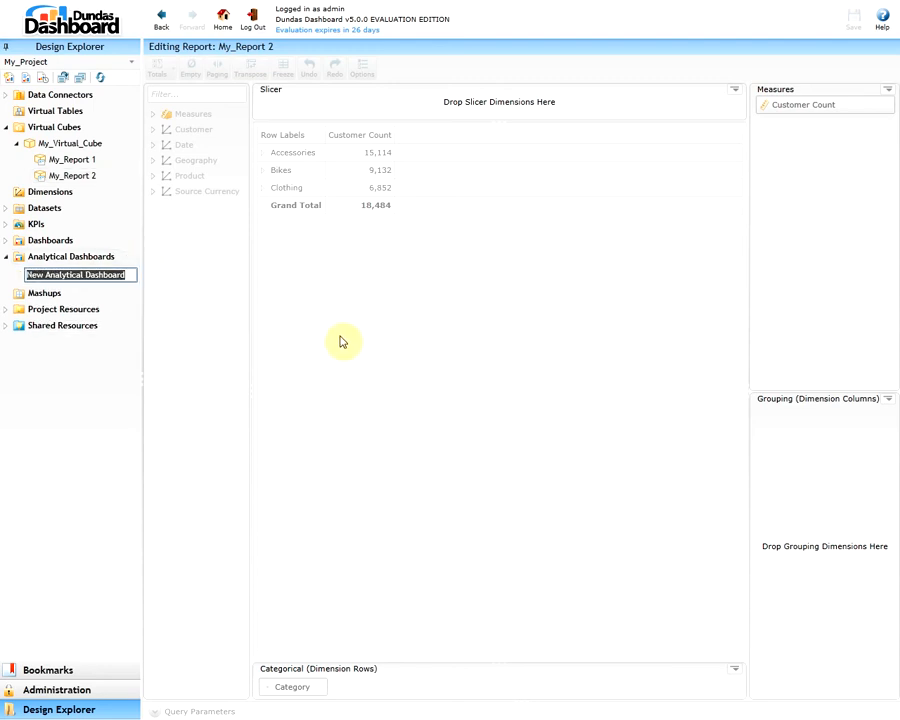
drag(46, 272, 26, 272)
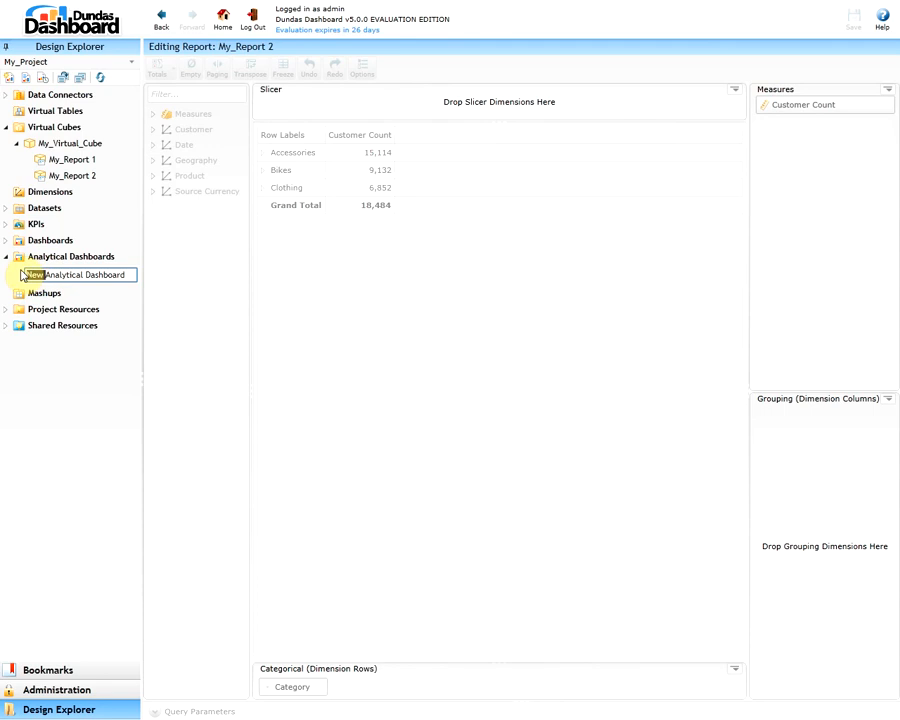
key(BackSpace)
text(My_)
key(ctrl+Right)
key(BackSpace)
text(_)
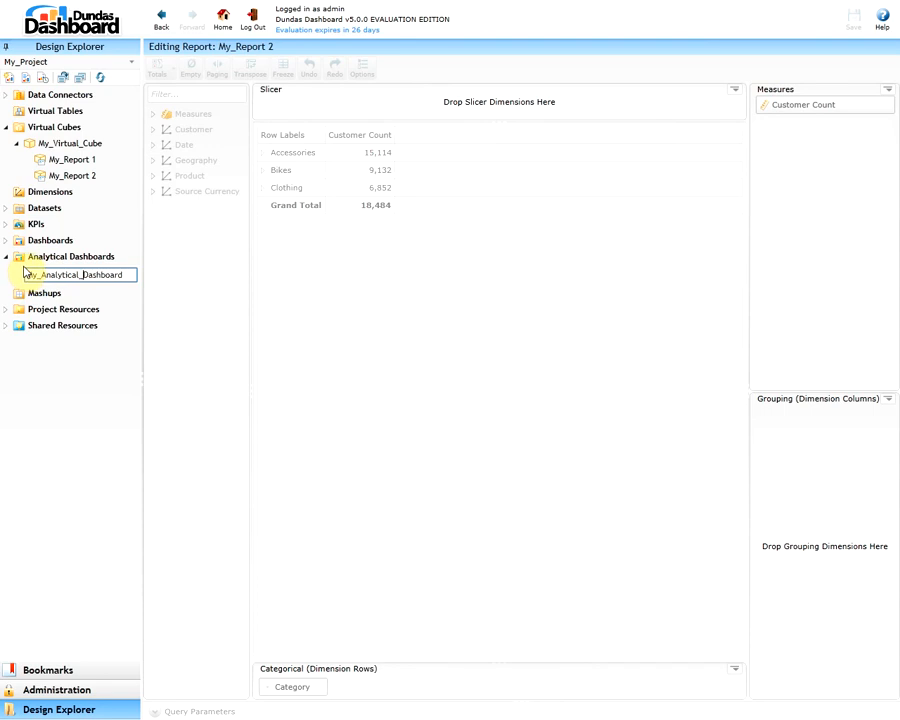
key(Return)
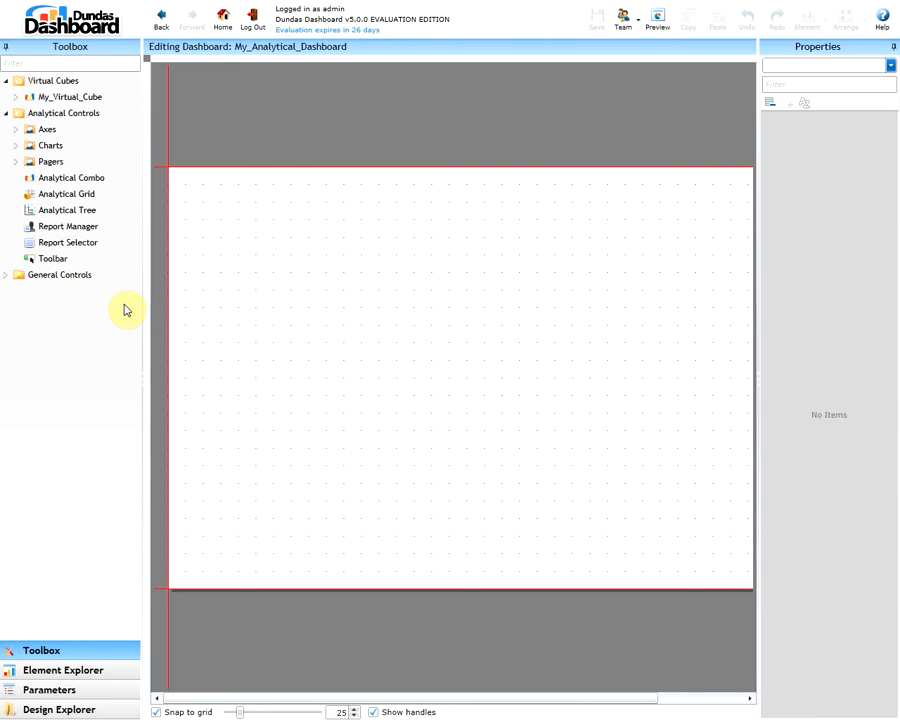
Expand My_Virtual_Cube and try placing one of its reports on the dashboard canvas
click(320, 320)
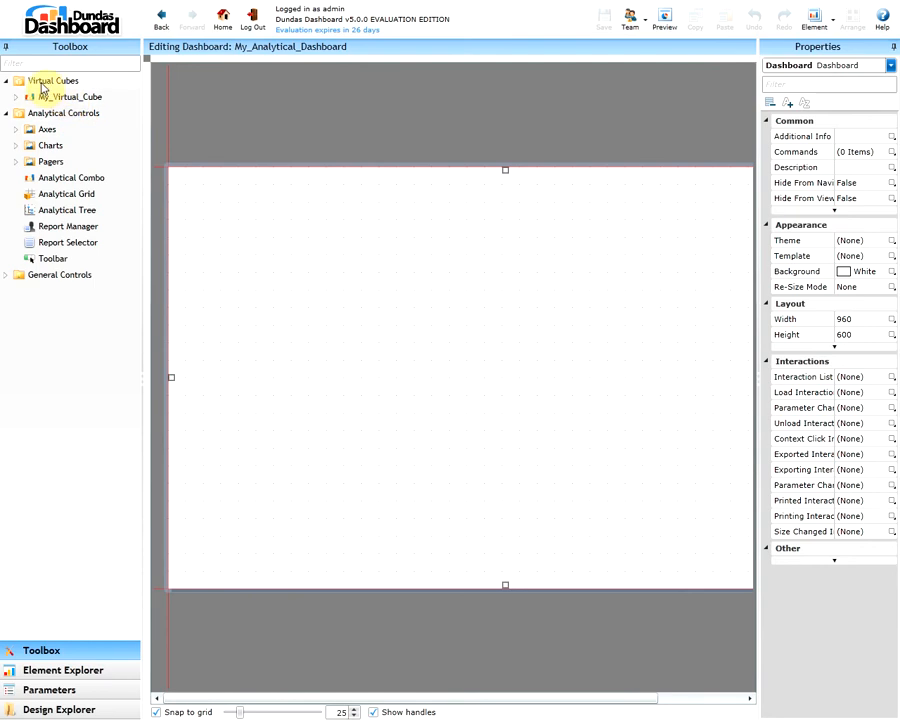
mouse_move(66, 101)
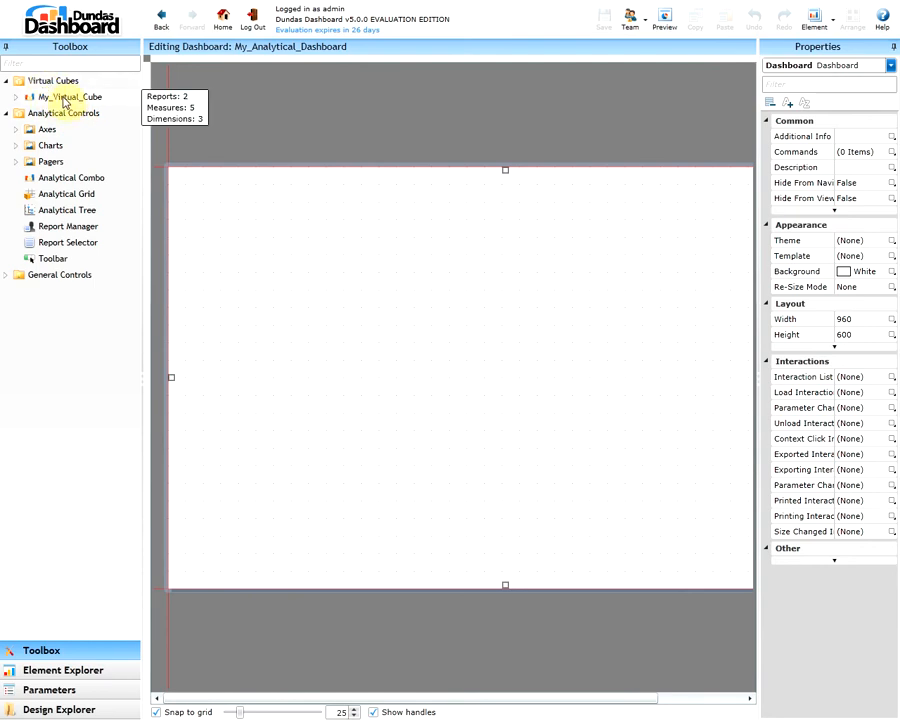
click(17, 98)
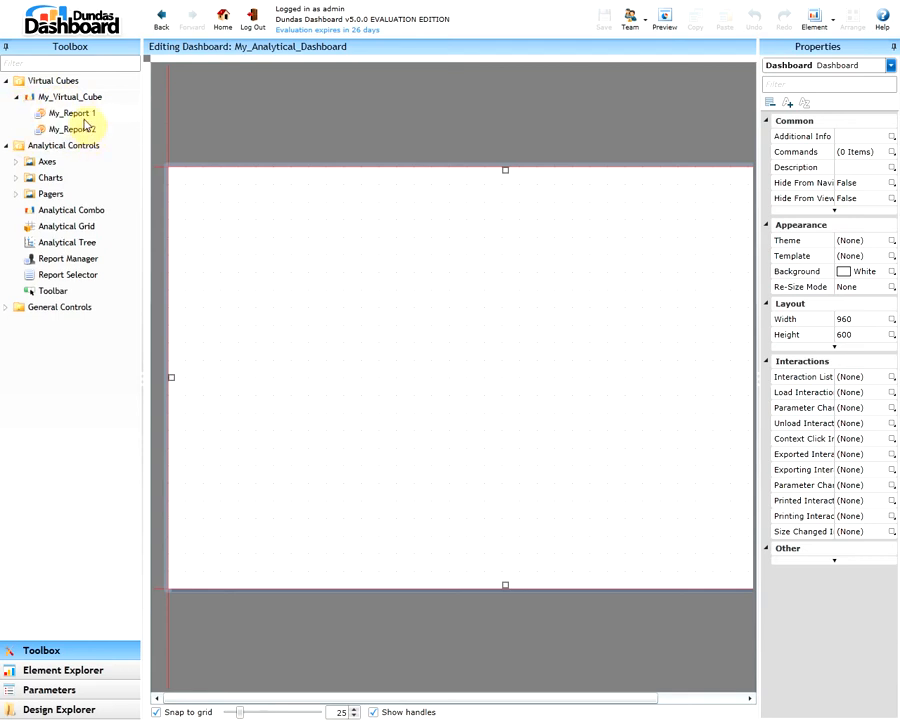
drag(85, 122, 444, 342)
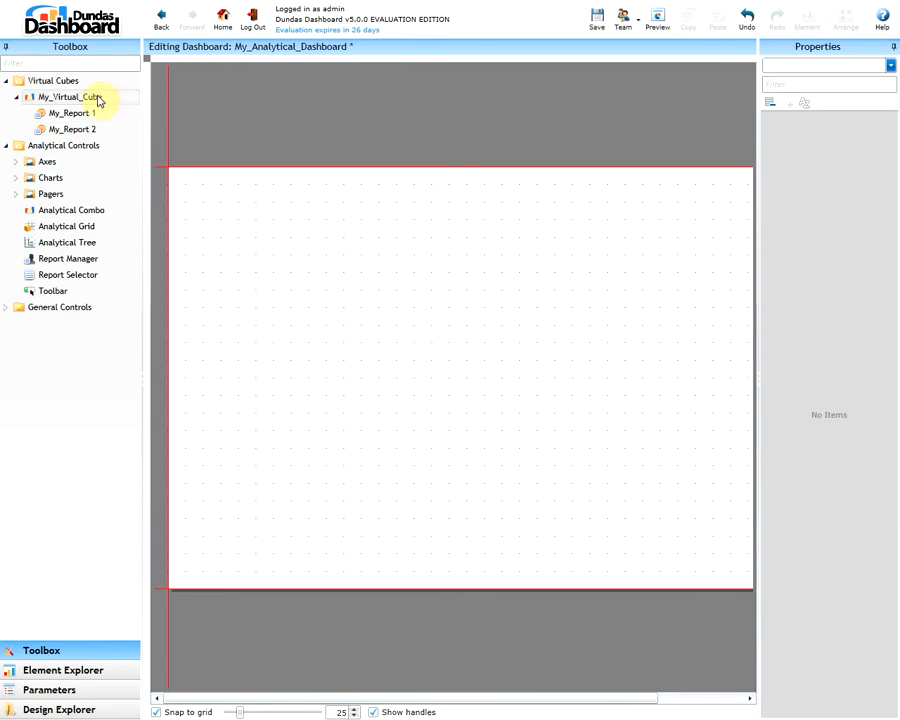
Place My_Virtual_Cube on the canvas, enlarge the resulting analytical combo to about 684 by 450, and delete it
drag(98, 100, 445, 357)
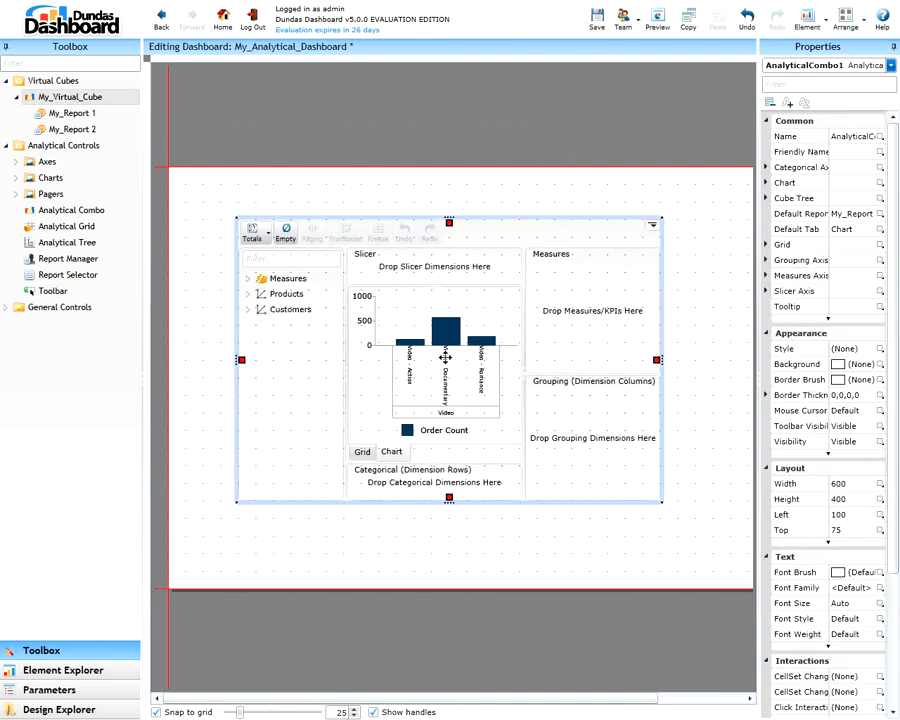
drag(662, 502, 721, 537)
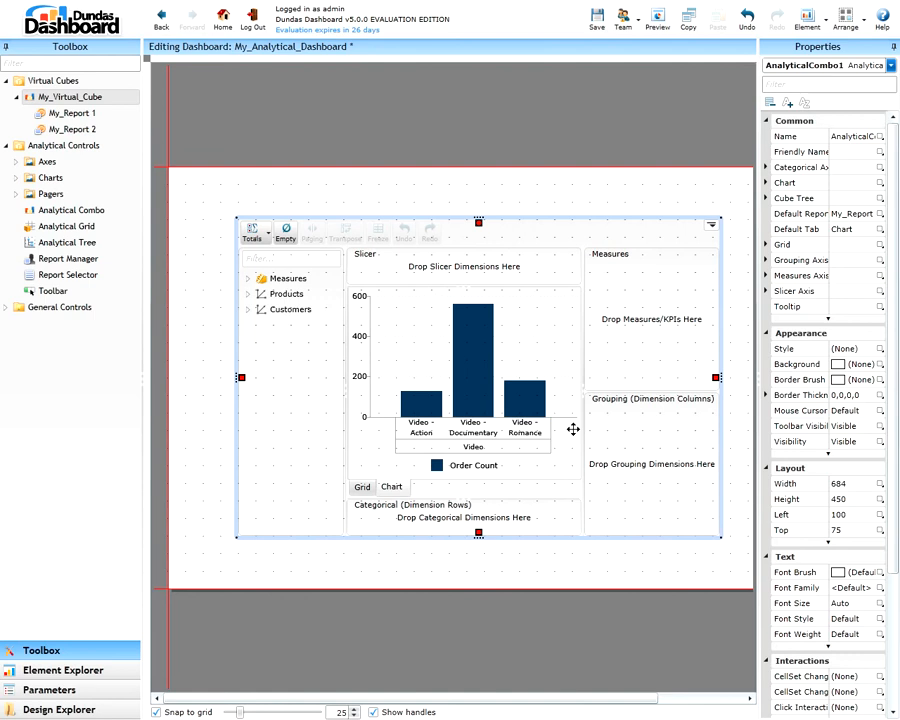
key(Delete)
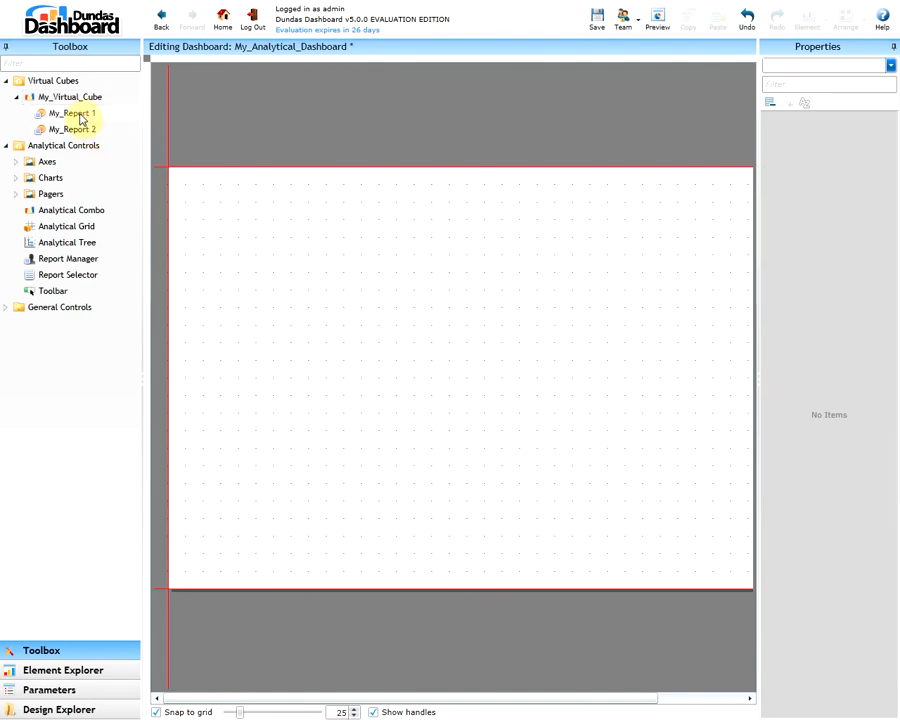
Place My_Report 1 on the dashboard canvas and resize its analytical combo to about 700 by 510
drag(82, 118, 458, 352)
drag(660, 484, 603, 474)
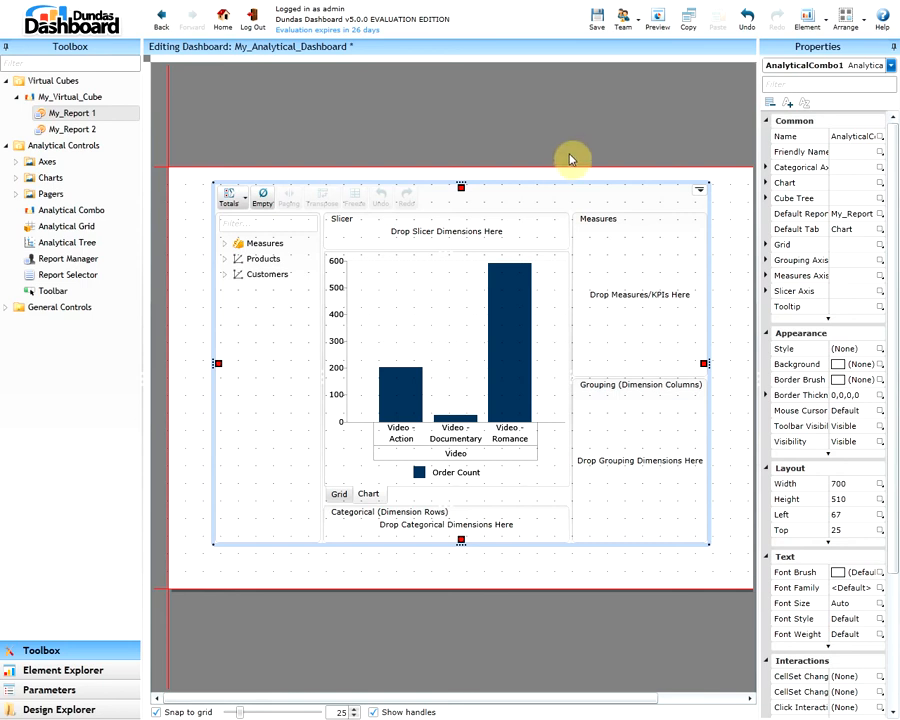
Preview the dashboard, inspect a chart bar's values, compare the grid and chart views, and expand the Measures
click(656, 27)
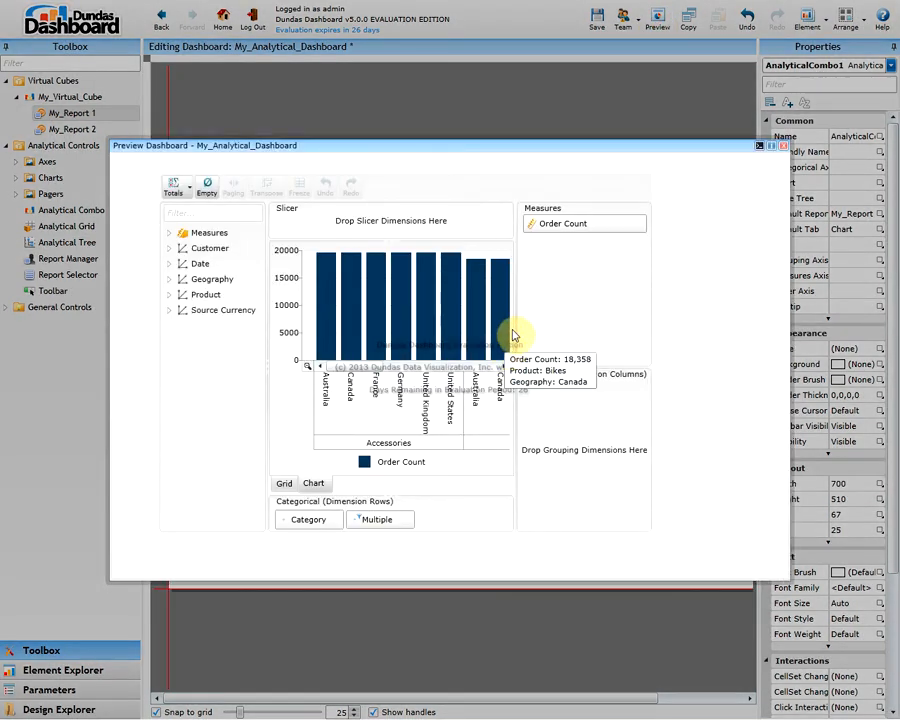
mouse_move(410, 308)
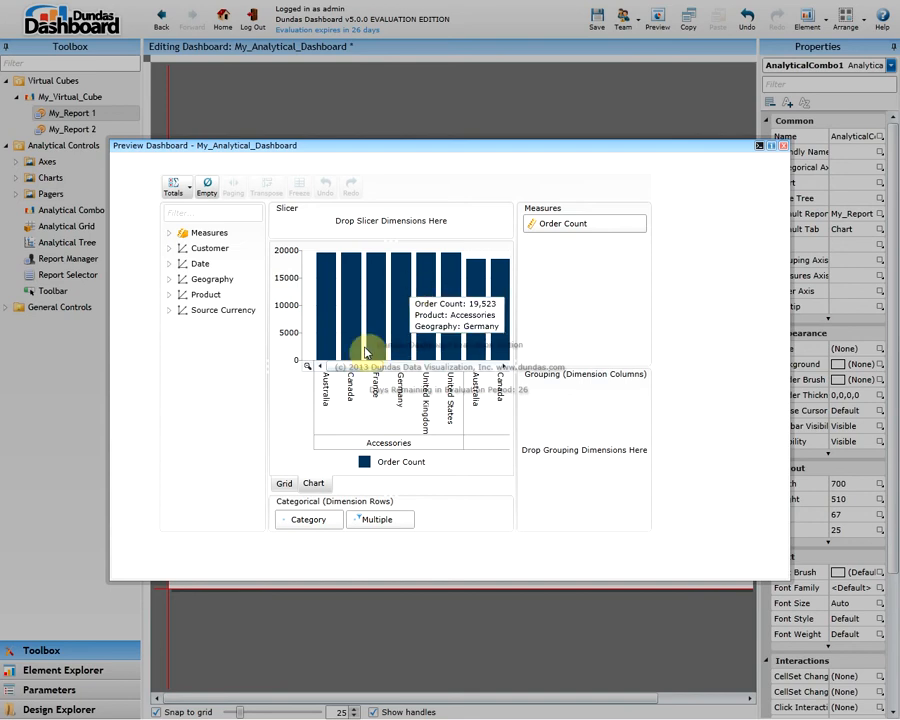
click(285, 485)
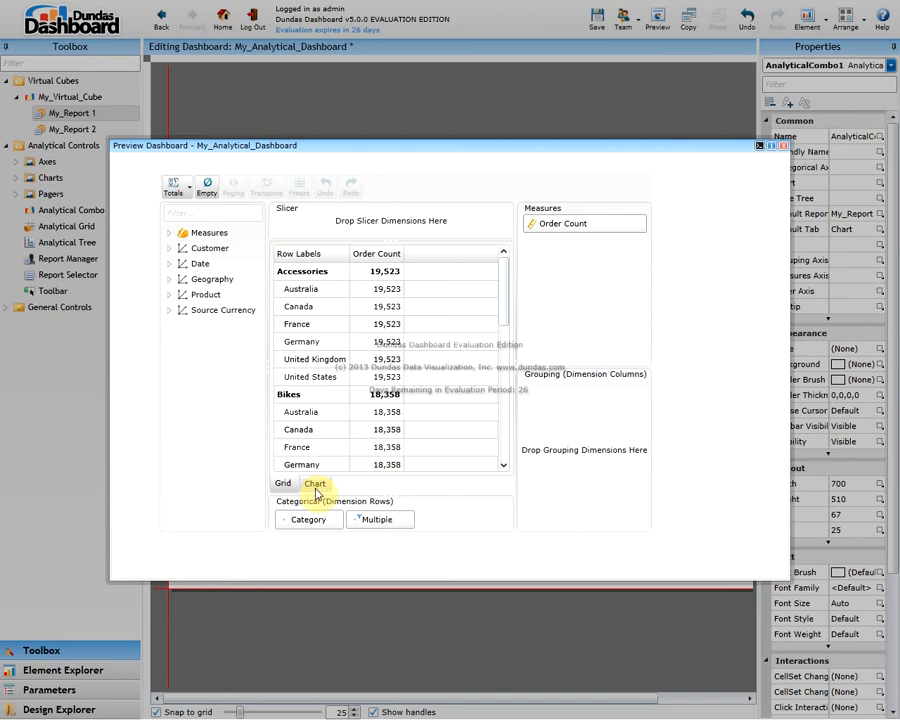
click(315, 485)
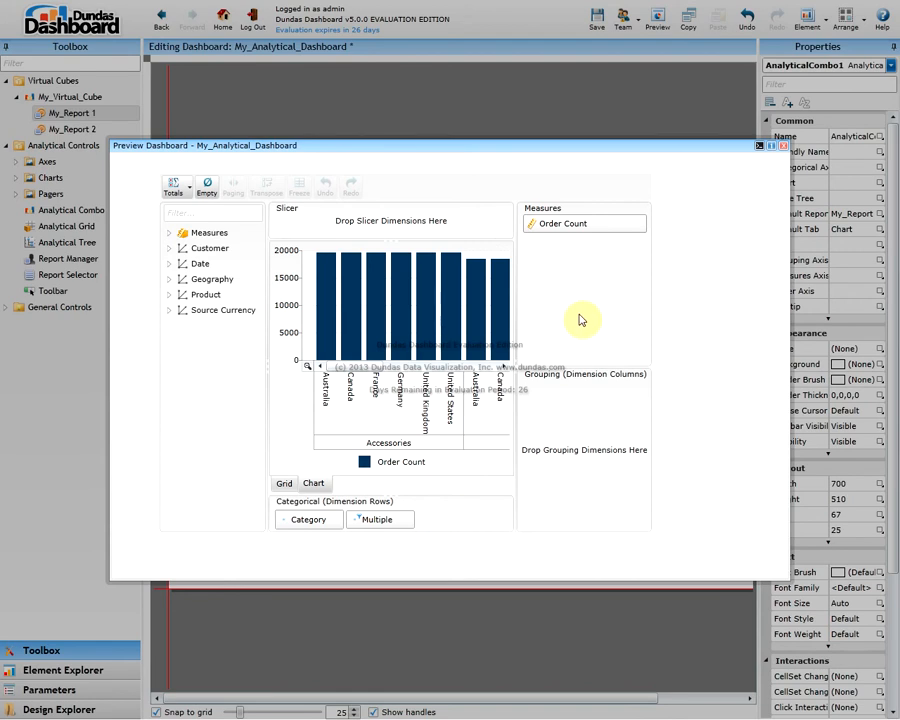
click(169, 234)
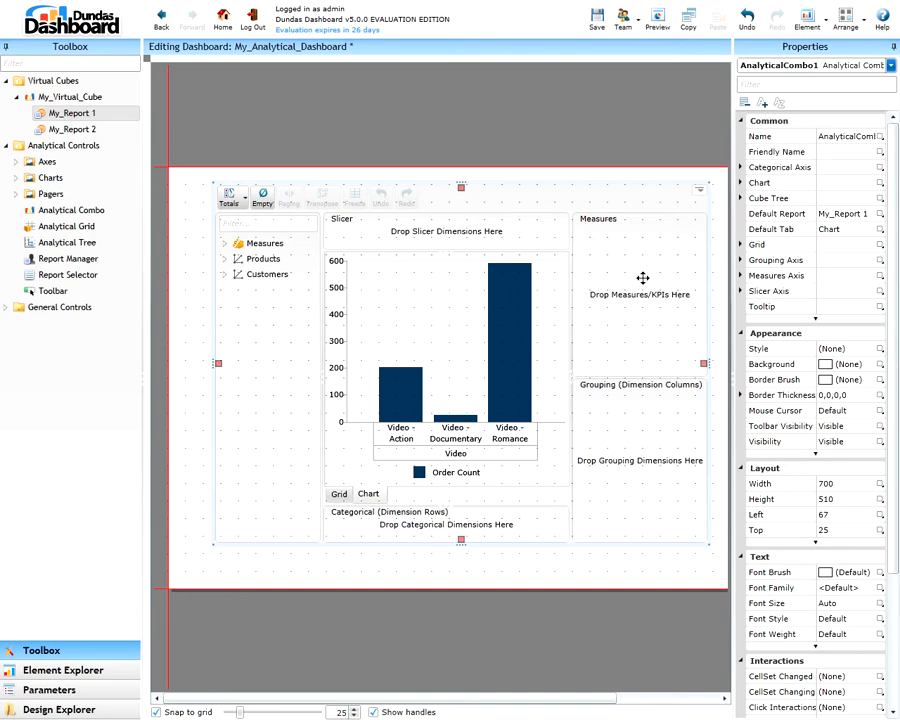
Set the analytical combo's default report to My_Report 2
click(864, 213)
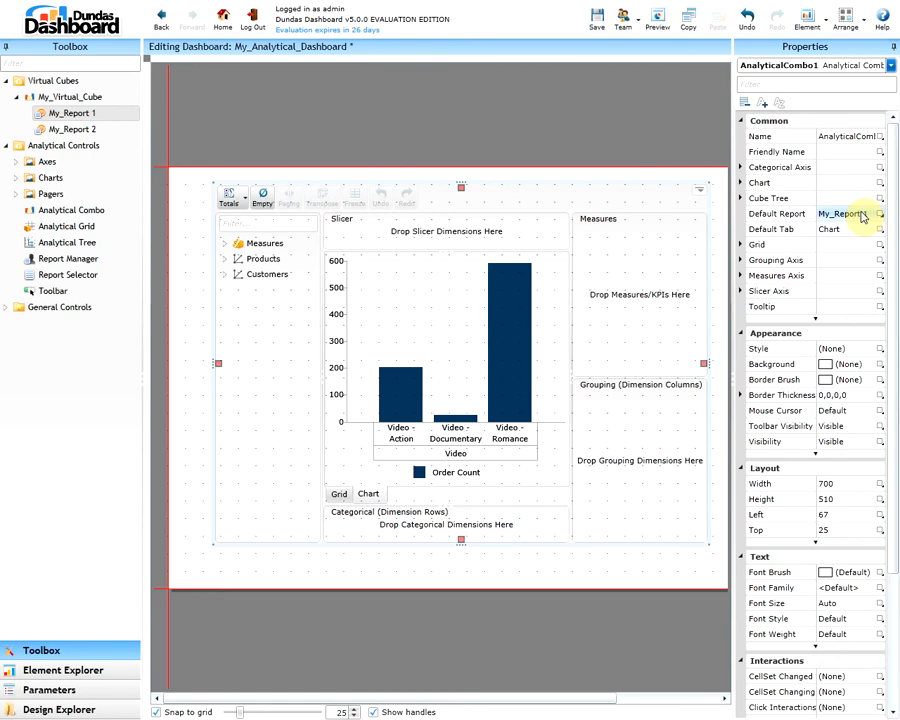
click(867, 214)
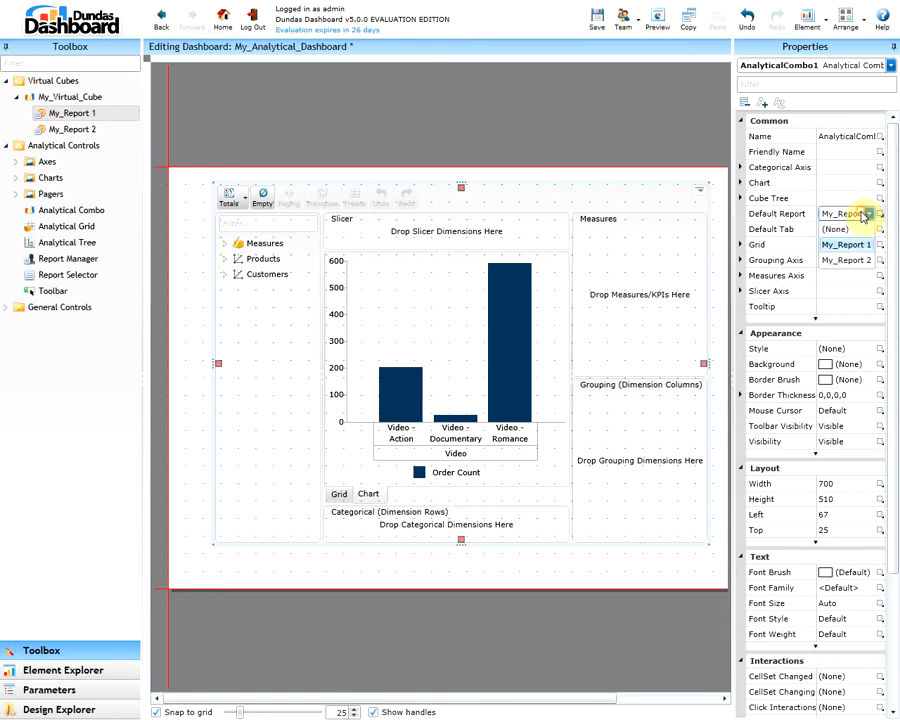
click(845, 261)
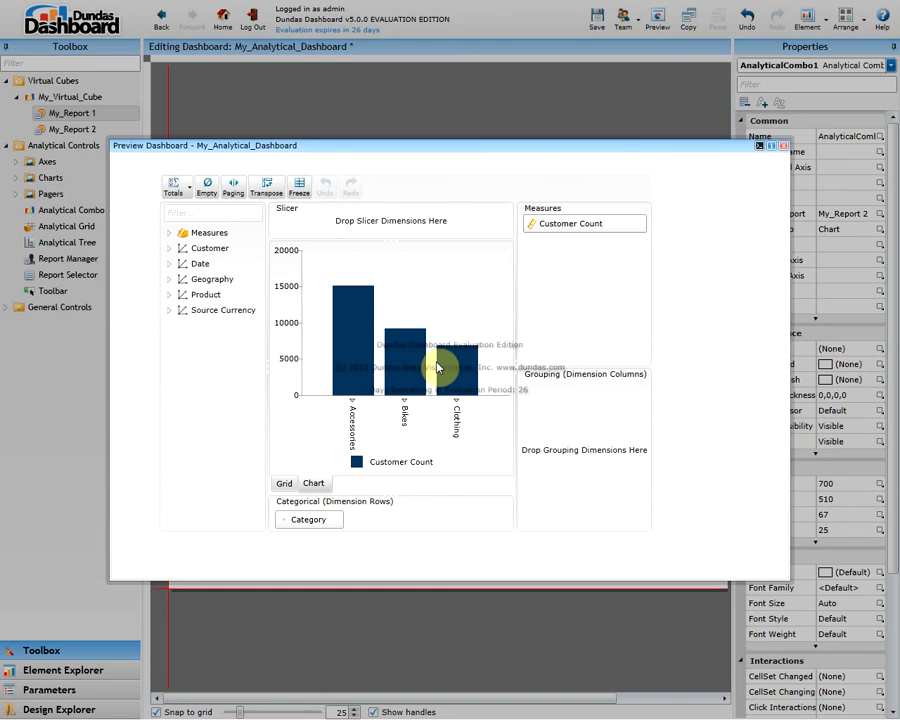
In the dashboard preview, replace the Customer Count measure with the calculated measure Total Sales Amount
click(170, 233)
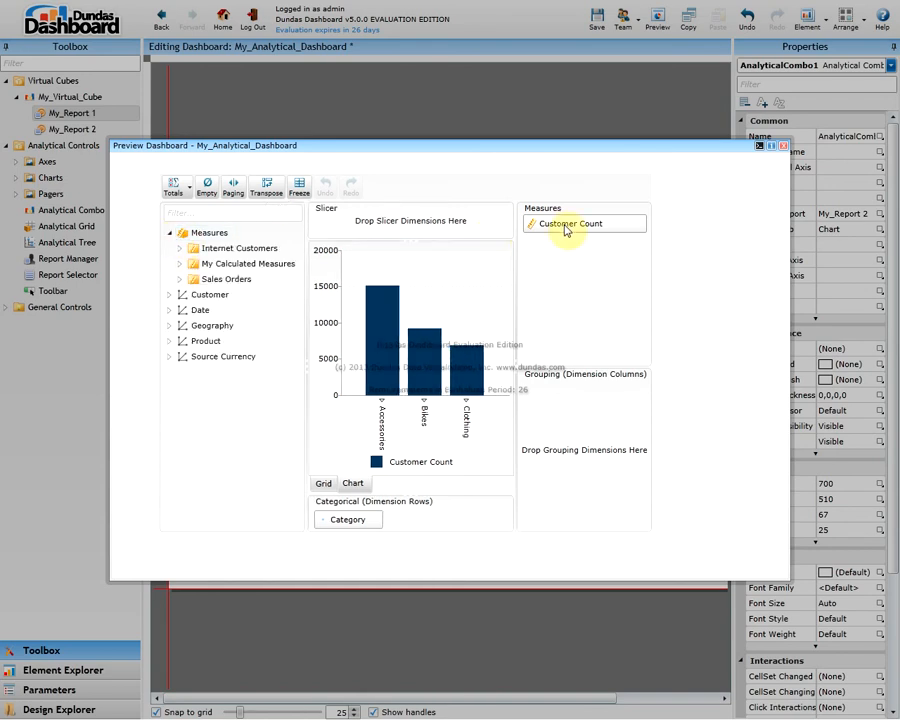
drag(567, 230, 466, 270)
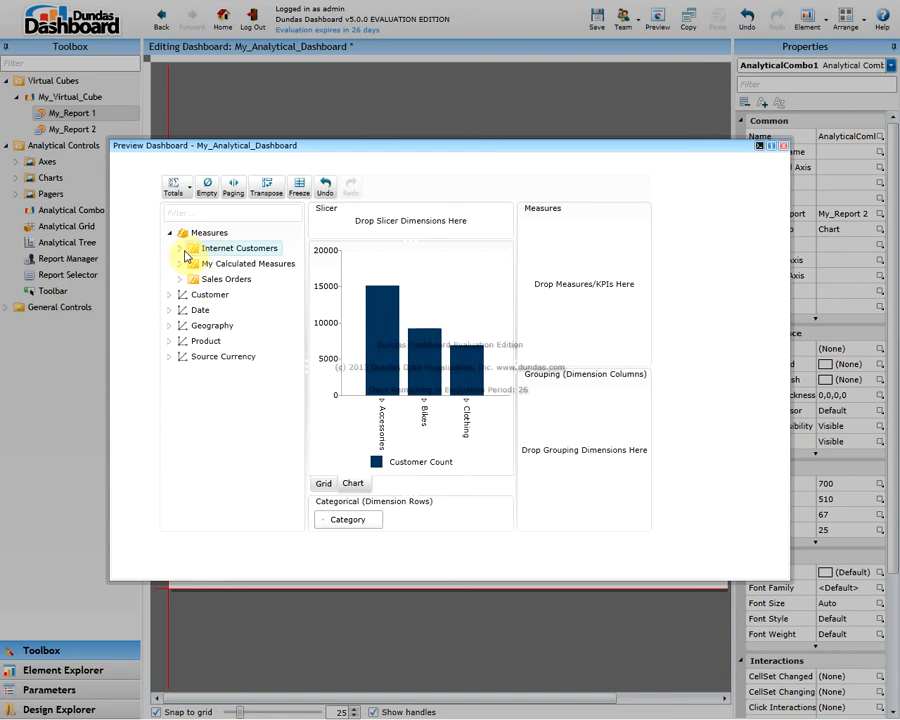
click(180, 248)
click(180, 279)
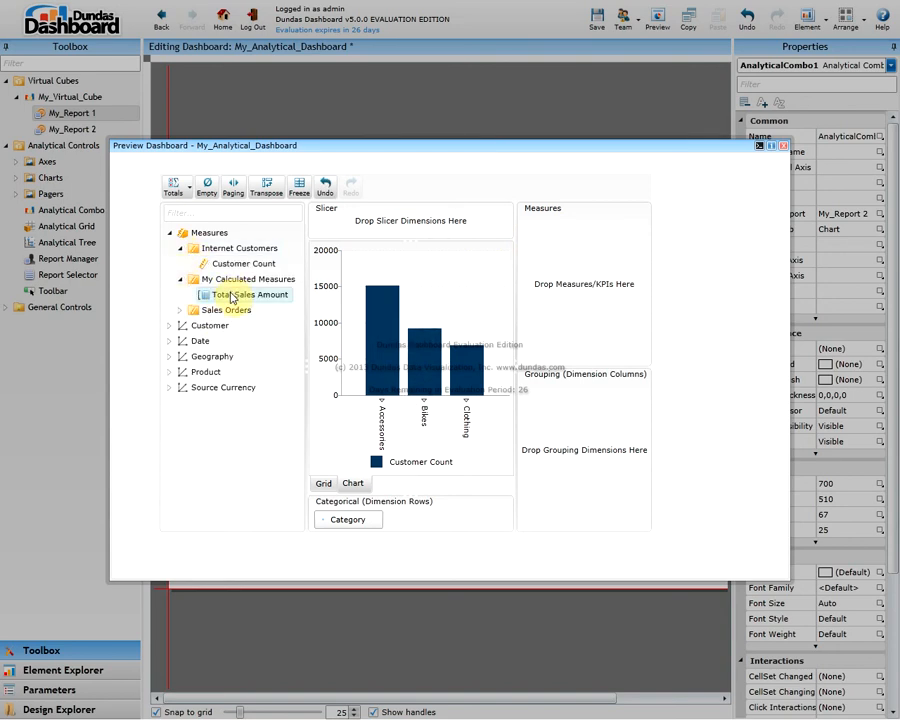
drag(232, 296, 576, 315)
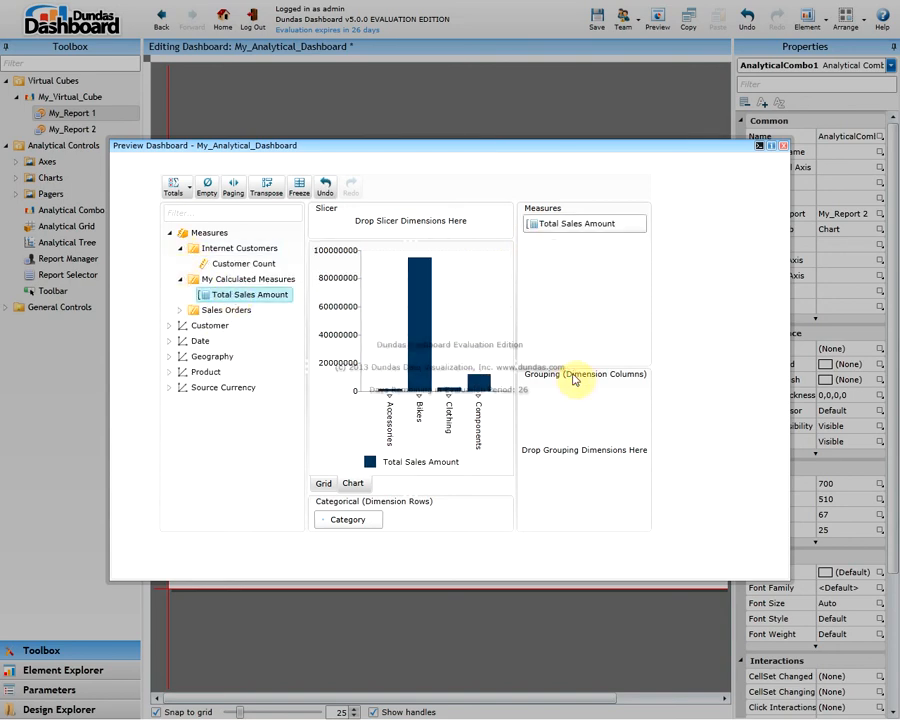
drag(347, 519, 464, 523)
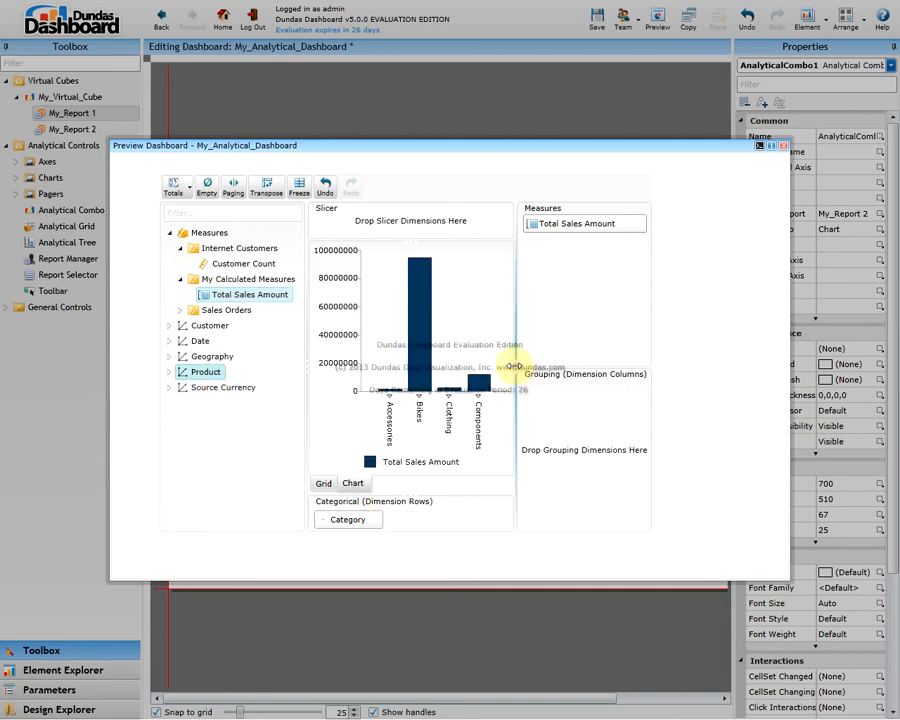
Widen the chart area of the analytical combo in the dashboard preview
drag(516, 370, 540, 366)
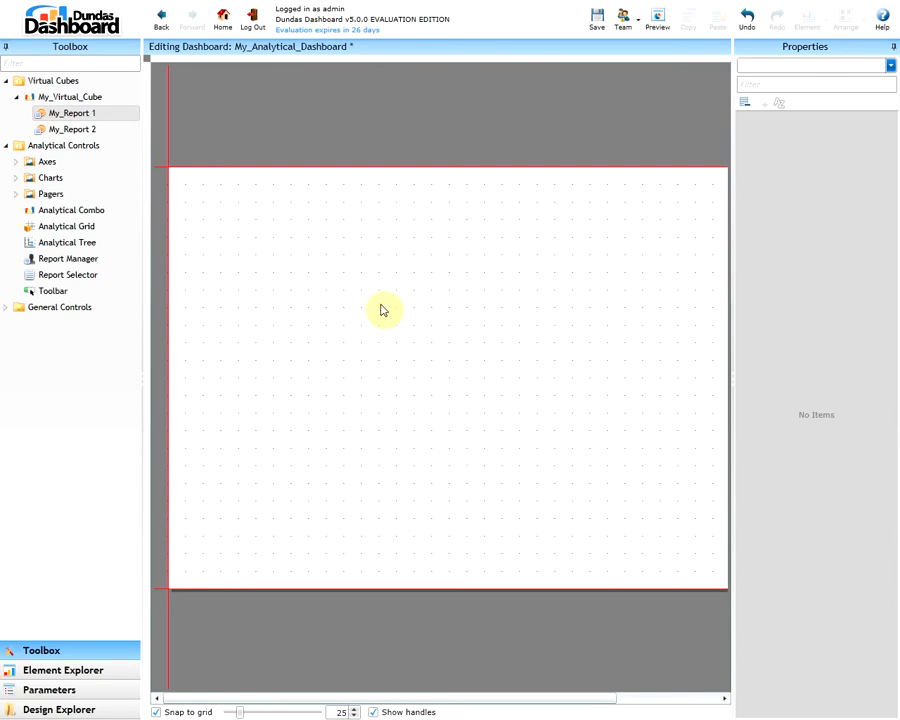
Place an analytical Bar Chart on the empty canvas and enlarge it to about 462 by 292
click(17, 178)
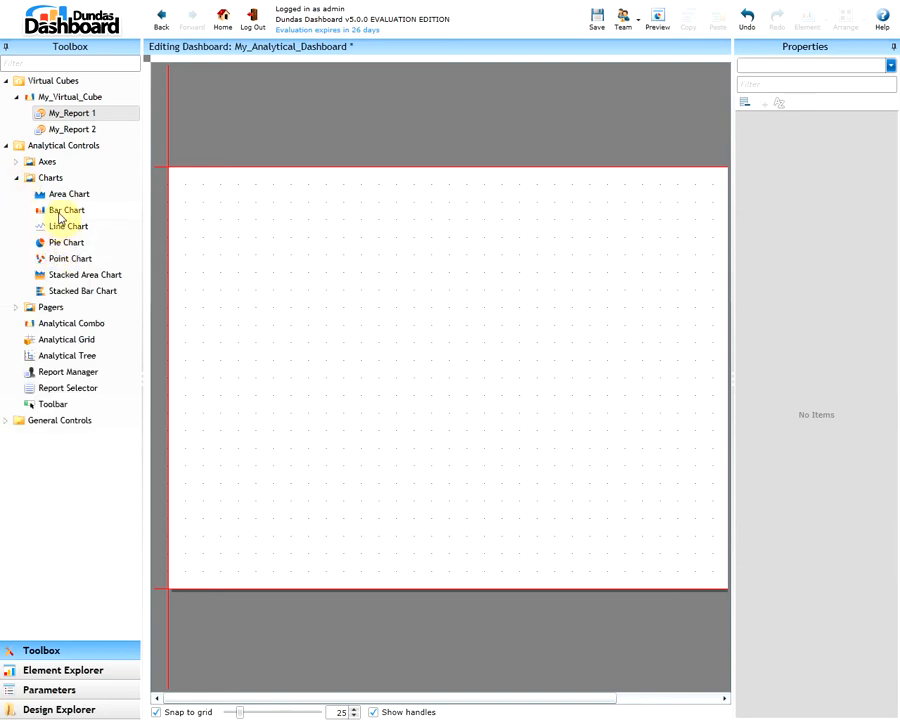
double_click(59, 218)
drag(59, 218, 446, 312)
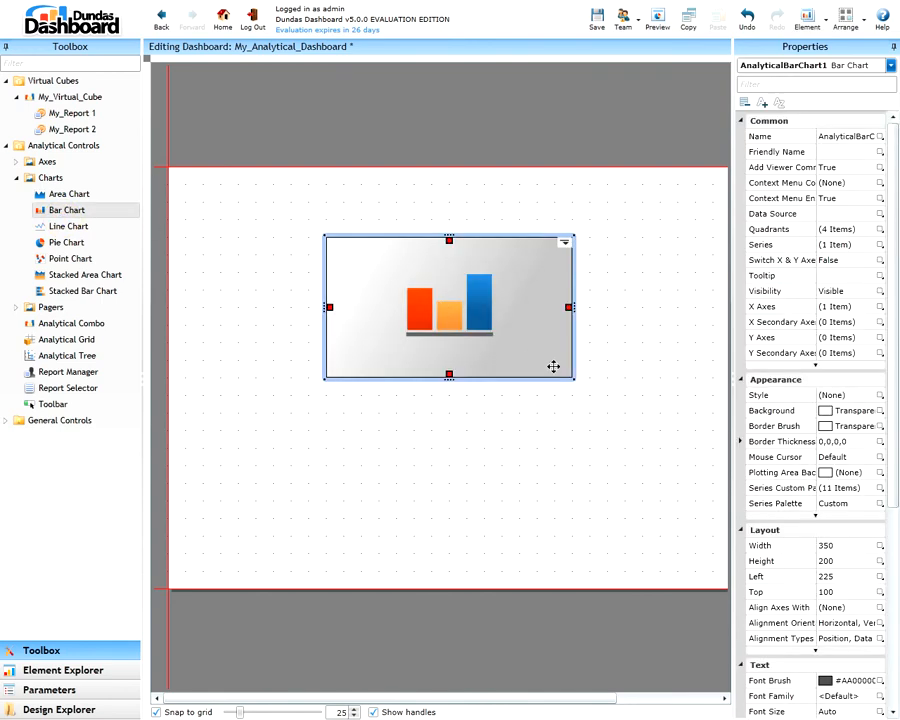
drag(571, 375, 618, 430)
drag(538, 380, 526, 360)
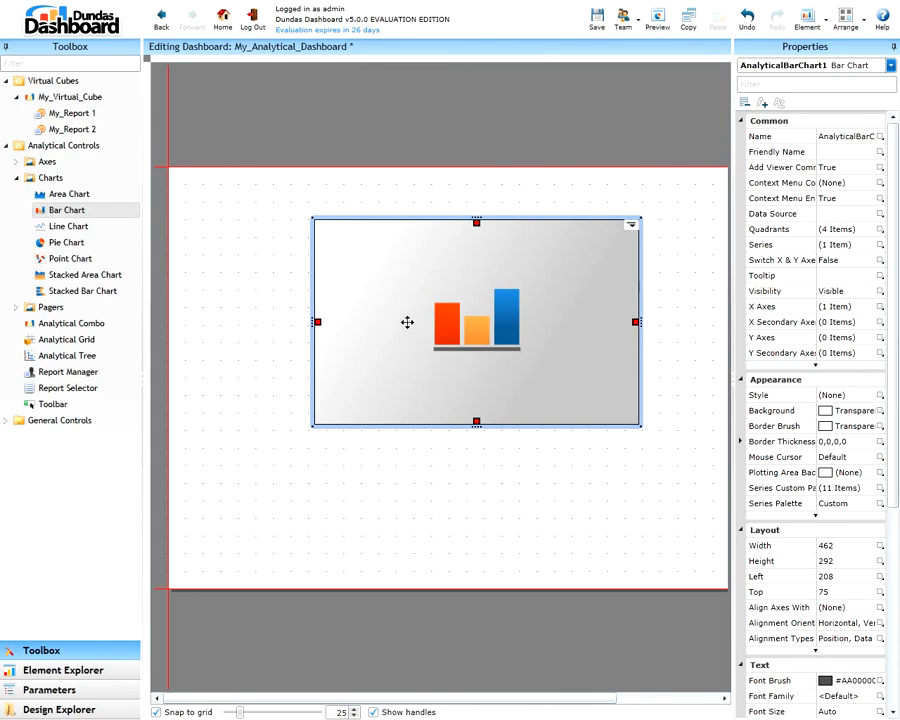
Assign My_Report 2 to the bar chart and check the result in the dashboard preview
drag(78, 133, 457, 324)
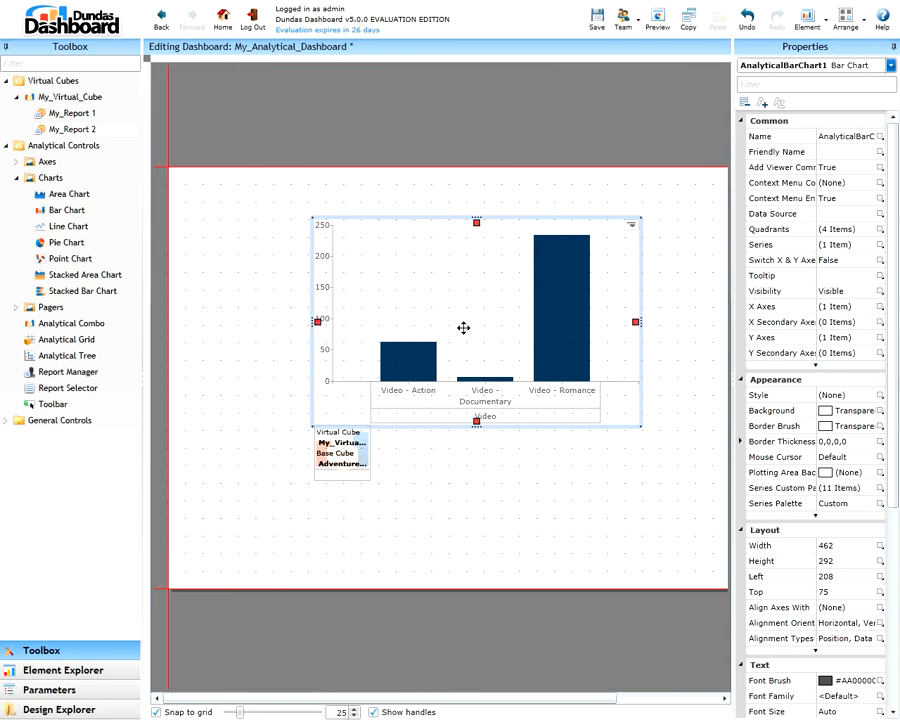
click(657, 17)
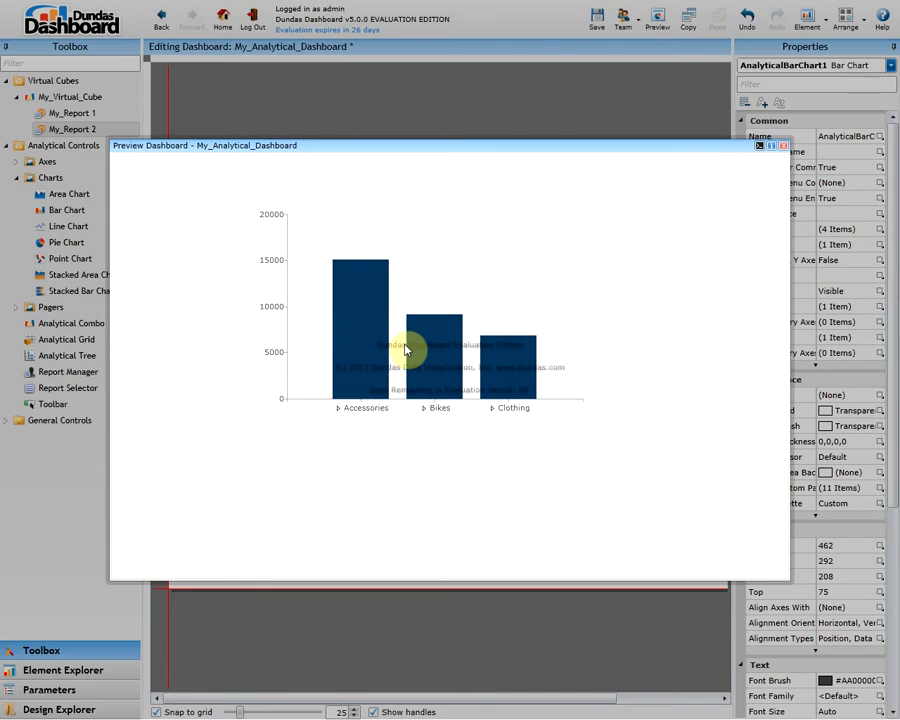
click(783, 146)
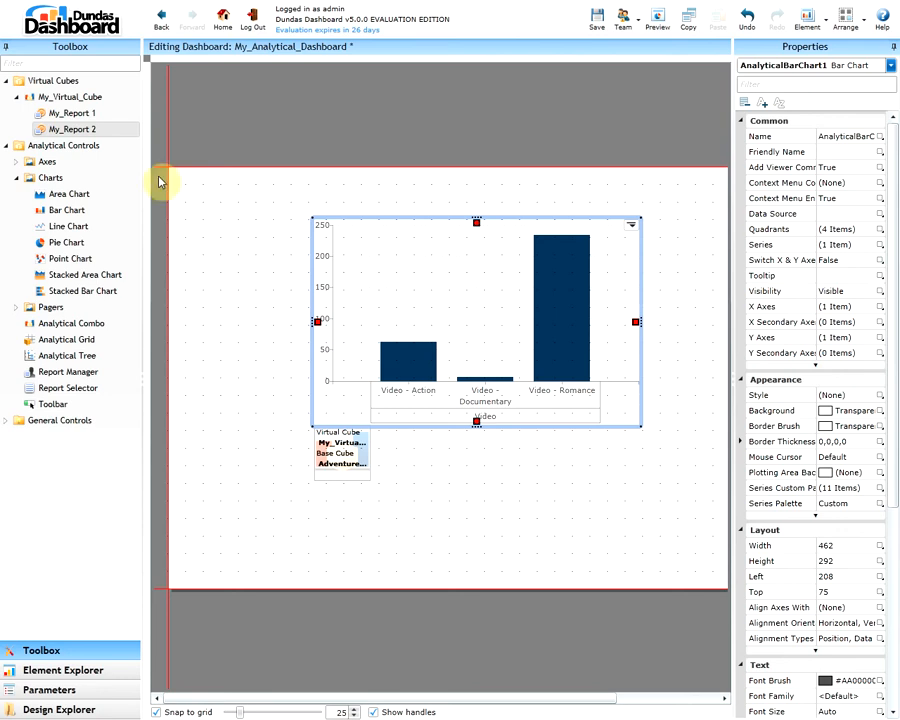
Add a Categorical axis control below the bar chart, and Grouping and Measures axis controls to its right
click(17, 164)
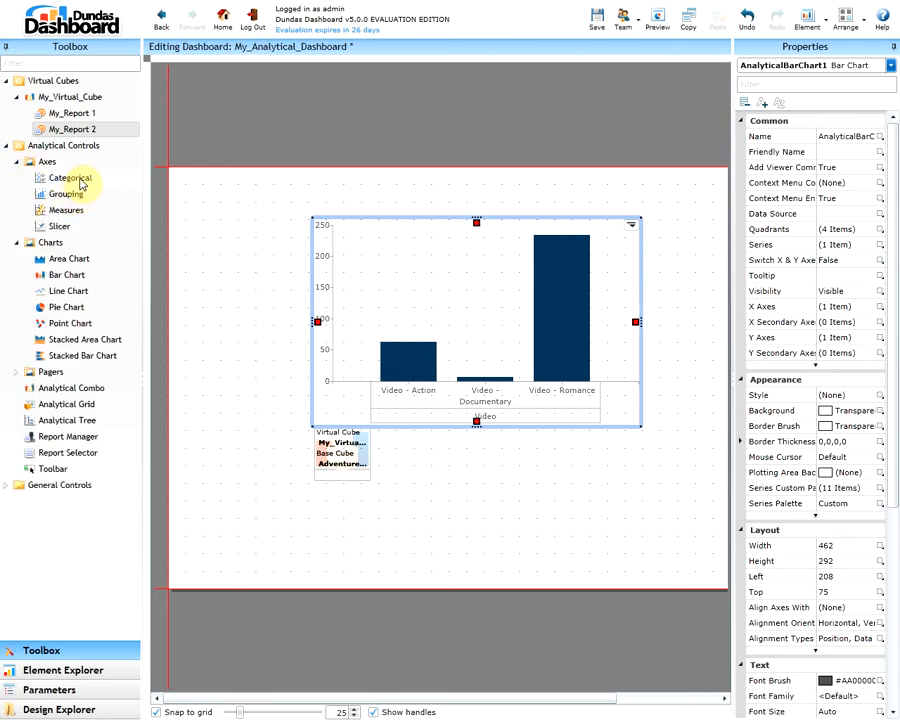
drag(81, 183, 426, 526)
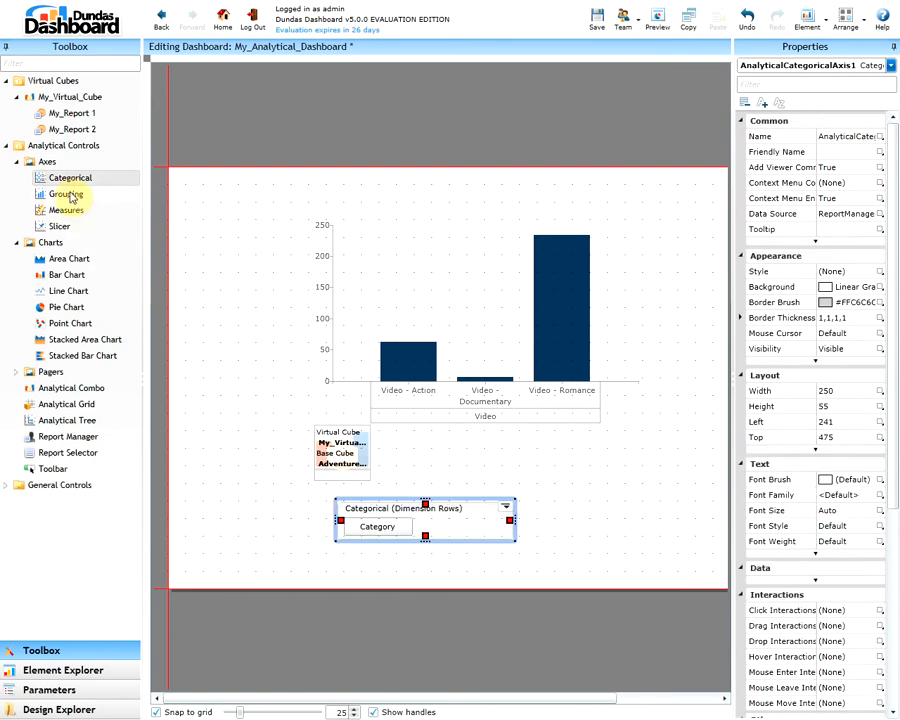
drag(66, 194, 689, 466)
drag(82, 210, 693, 295)
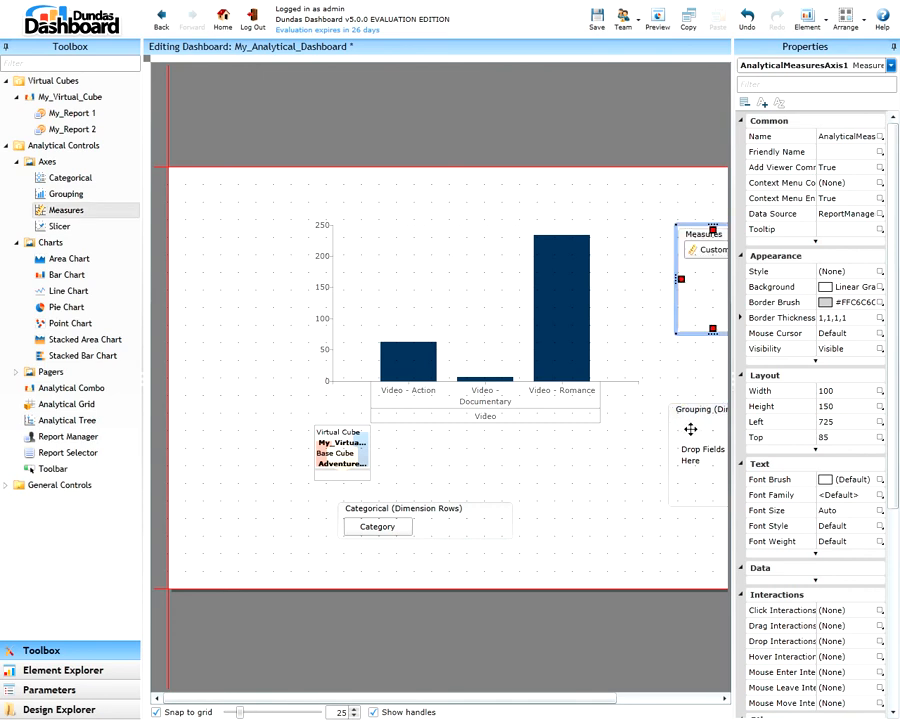
drag(735, 437, 778, 380)
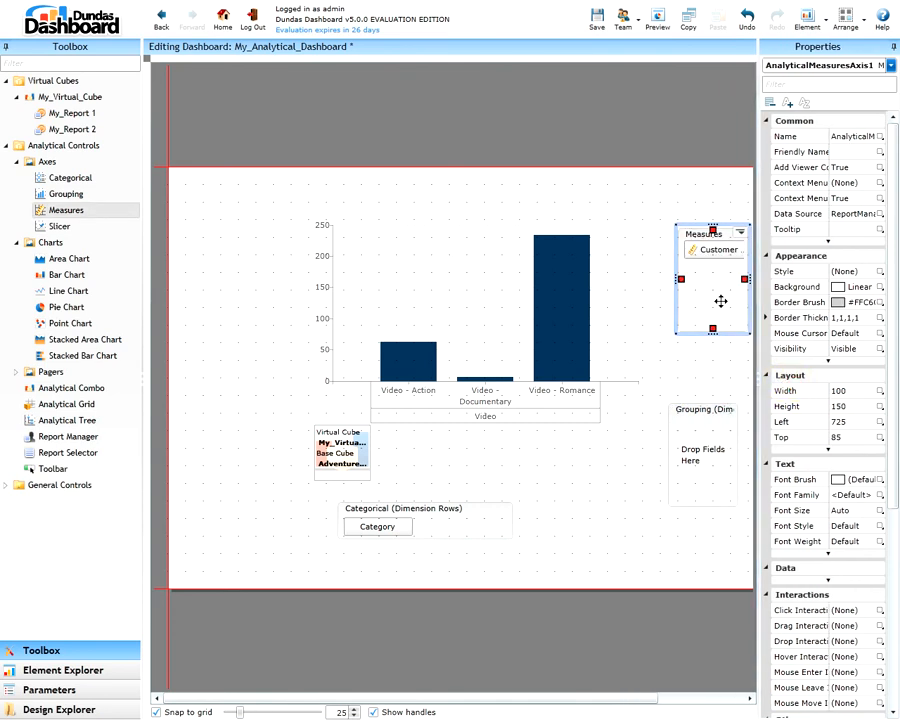
drag(716, 300, 705, 290)
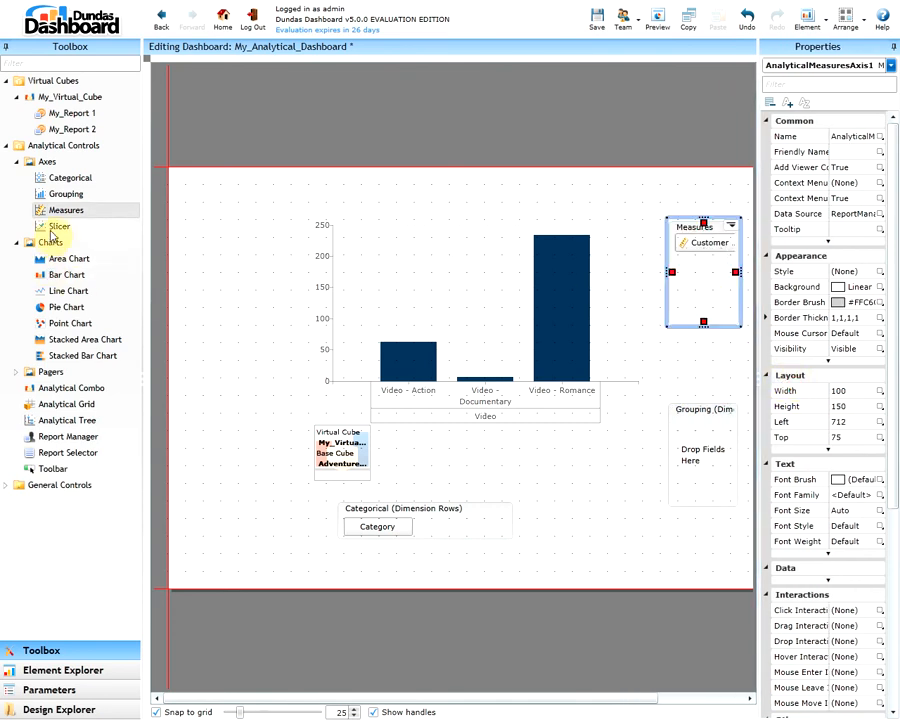
Shift the bar chart and report manager left, and align the Grouping and Measures controls at a left position of 675
drag(429, 293, 390, 288)
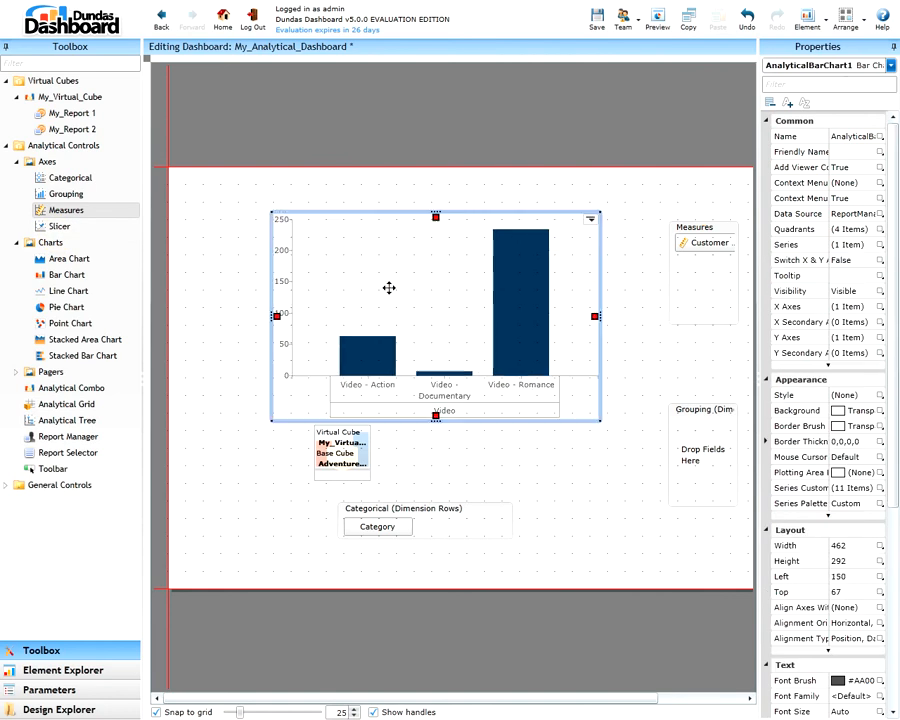
drag(340, 452, 302, 458)
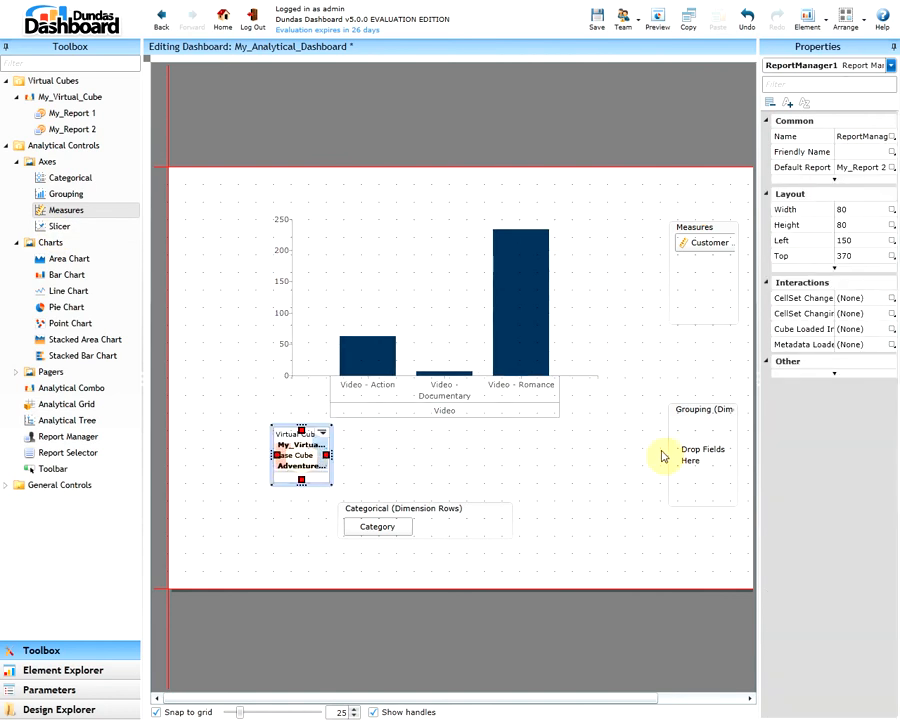
drag(684, 444, 665, 463)
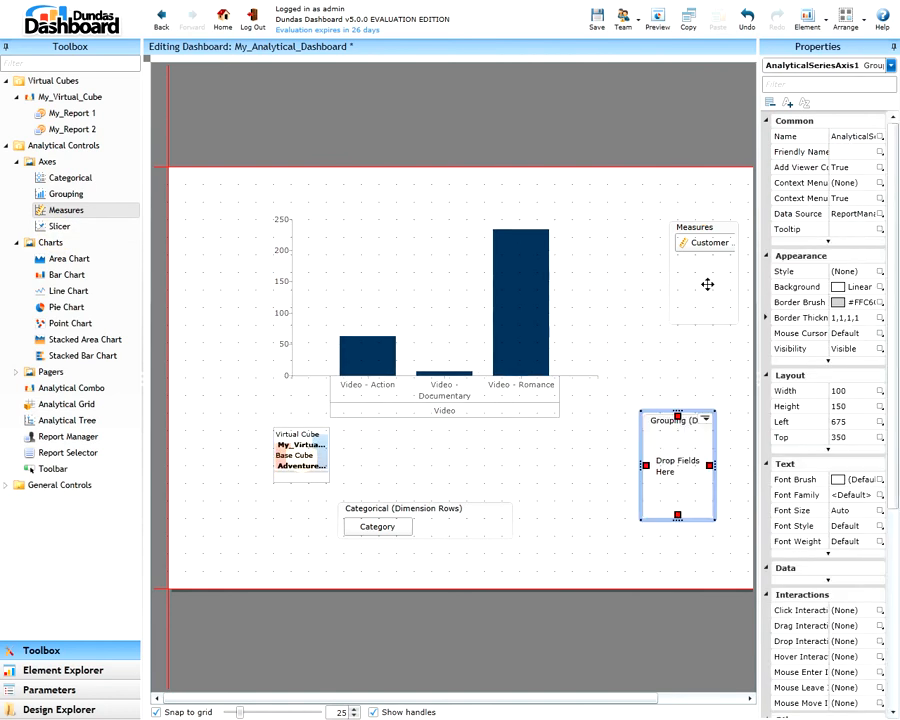
drag(704, 282, 680, 284)
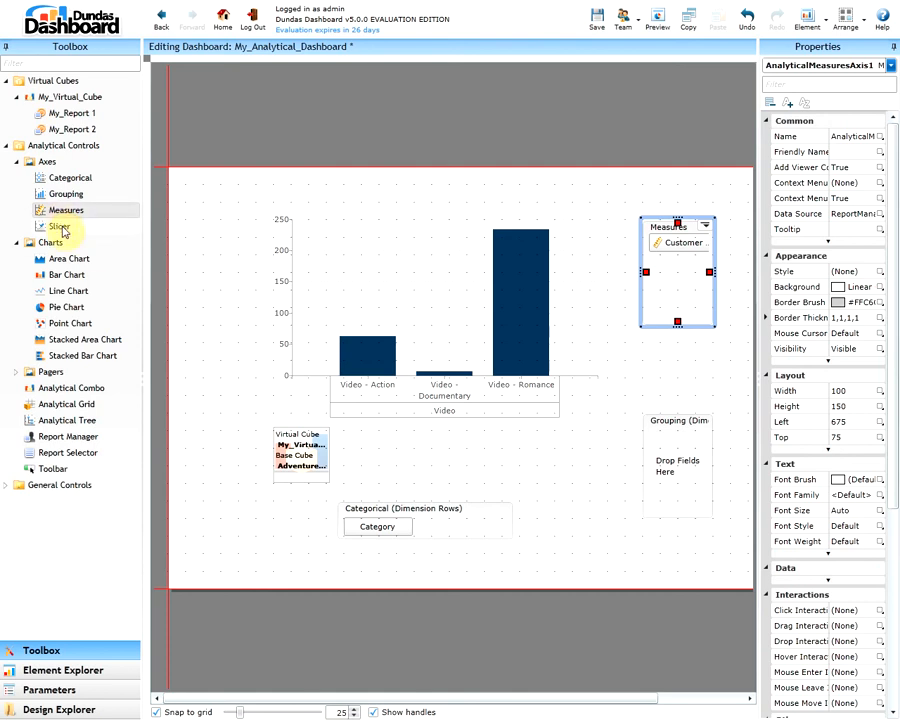
Add a Slicer above the bar chart and an Analytical Tree on its left, spacing the tree and chart apart
drag(60, 226, 452, 199)
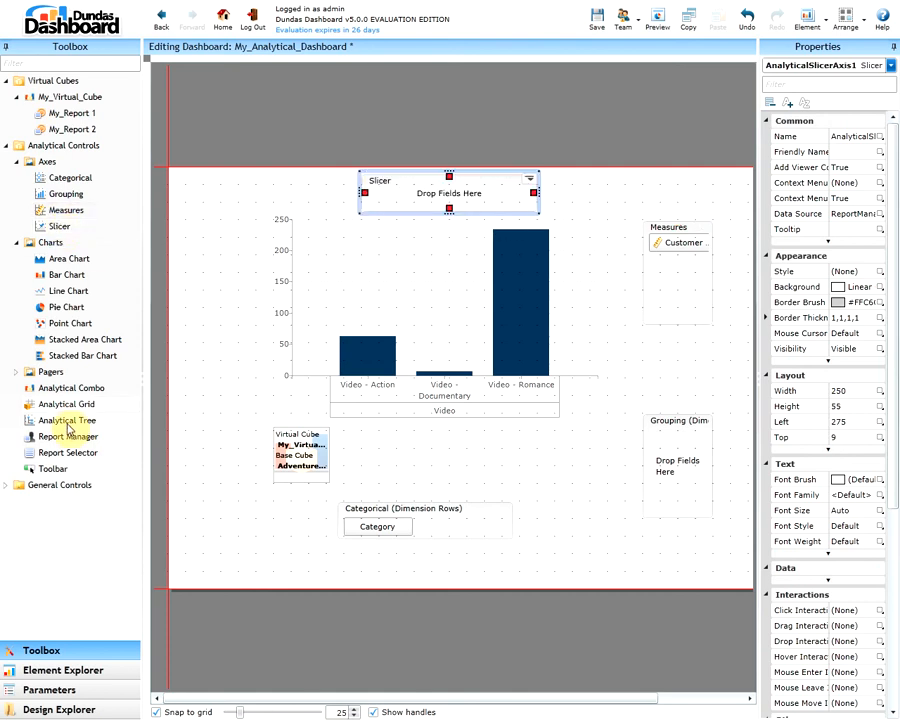
drag(68, 424, 220, 309)
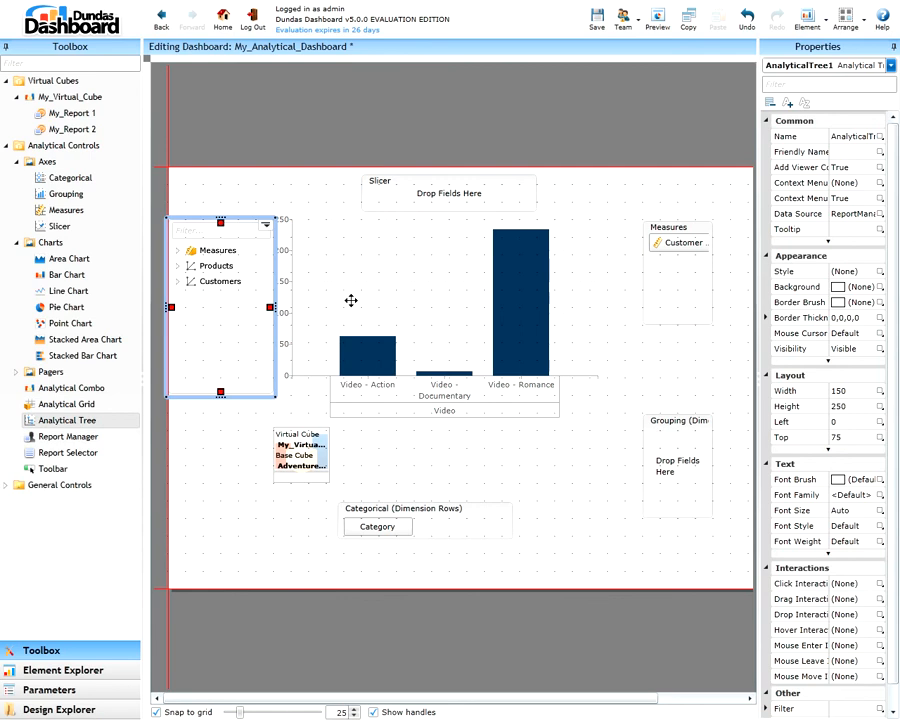
drag(351, 300, 374, 298)
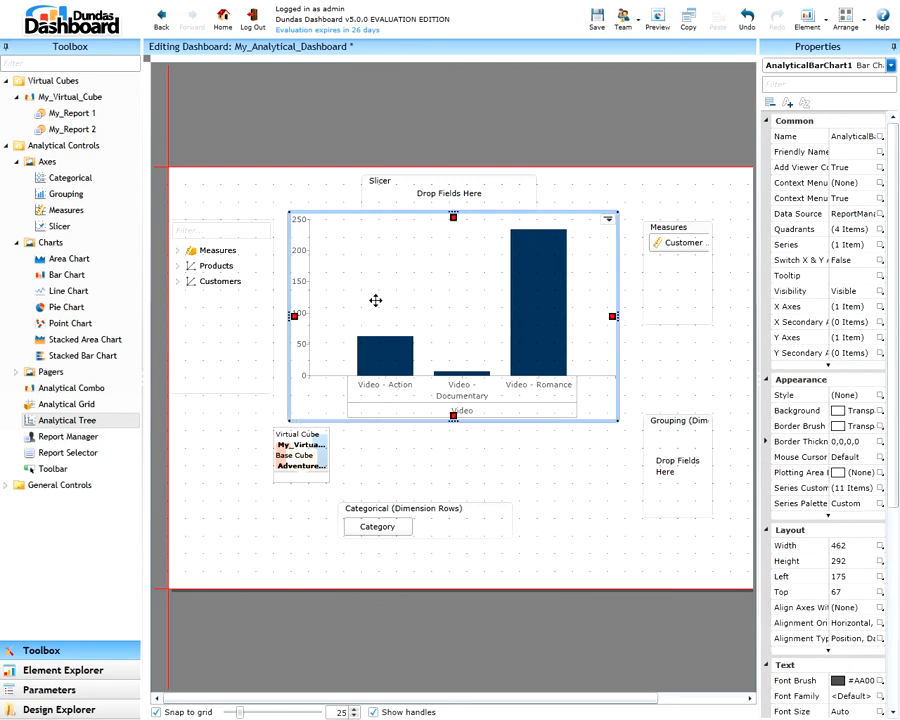
drag(197, 280, 200, 280)
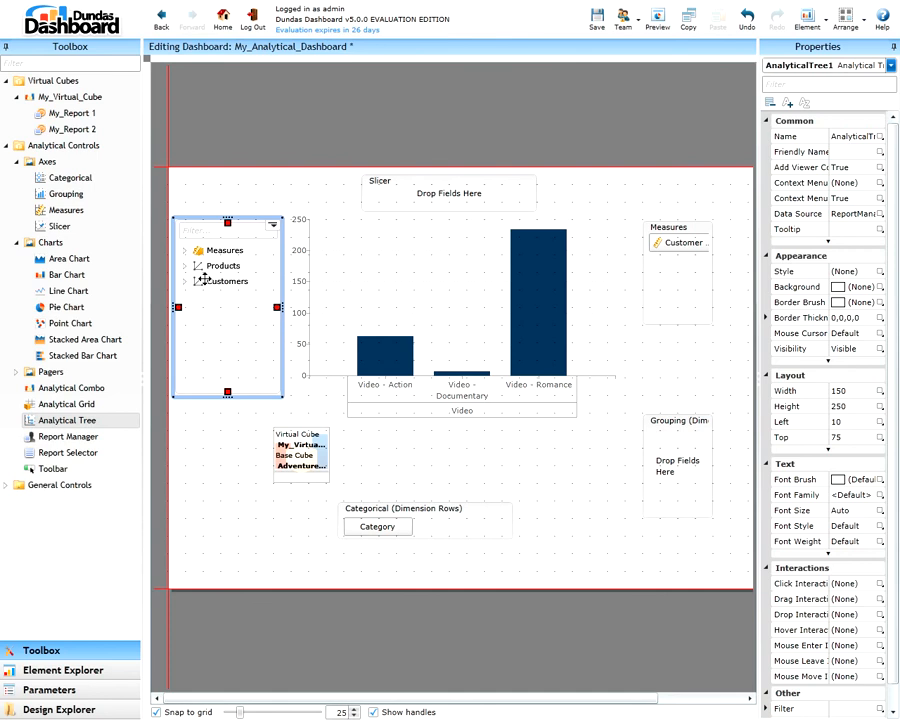
Review the Analytical Tree, Slicer, Measures, Grouping and Categorical controls placed around the bar chart
key(Escape)
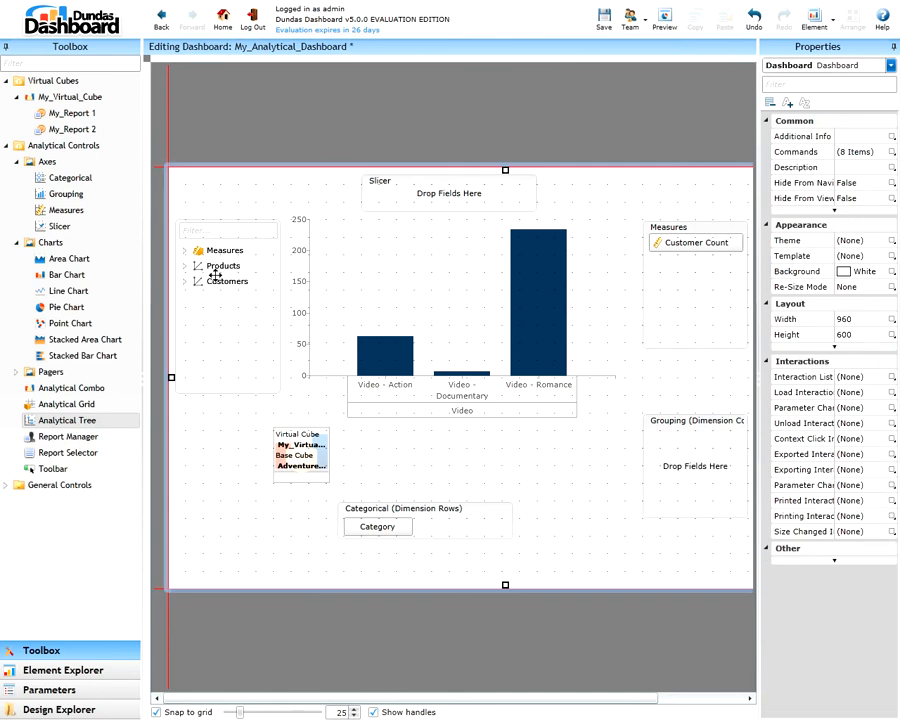
click(215, 277)
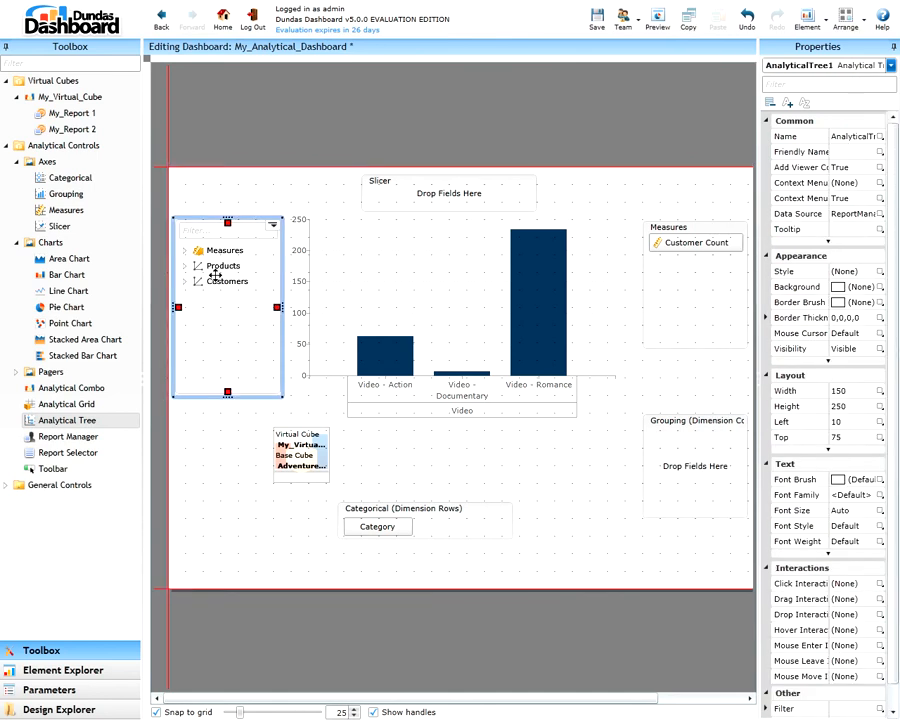
click(453, 187)
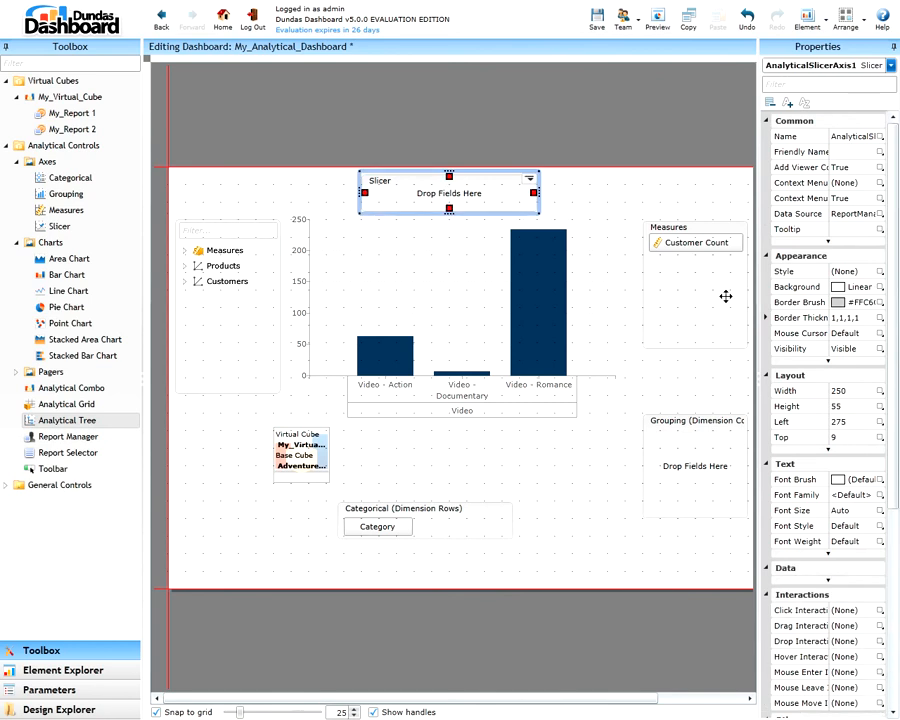
click(726, 297)
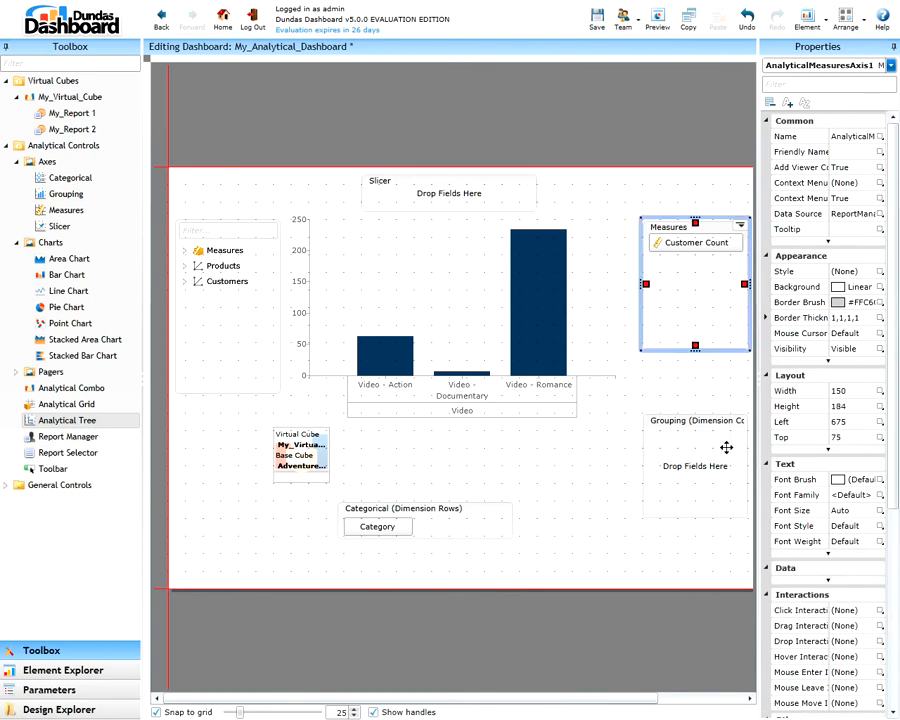
click(697, 467)
click(454, 524)
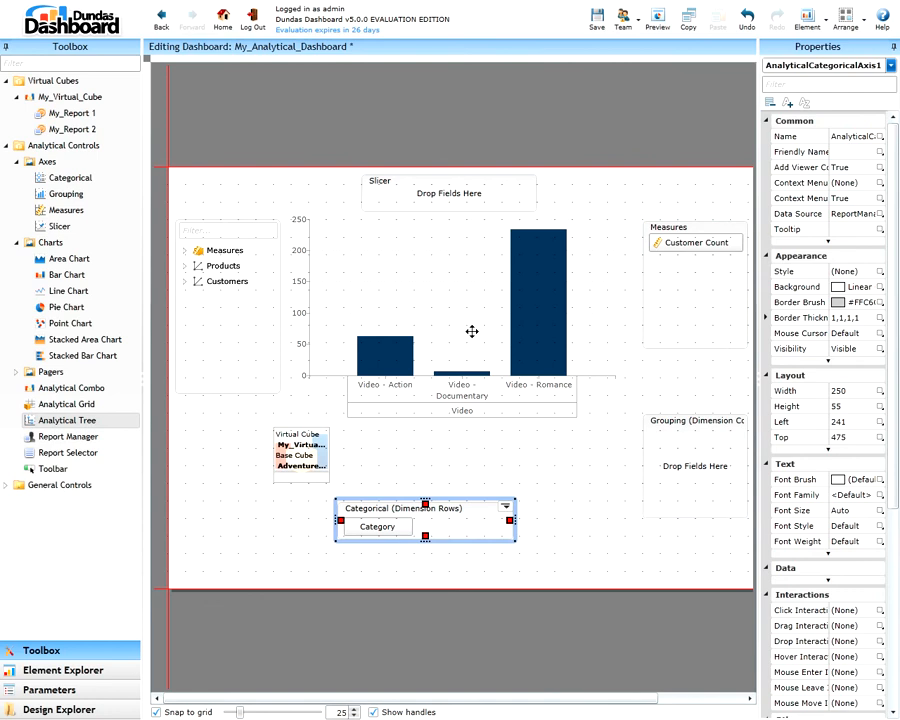
In the dashboard preview, clear Customer Count from Measures, add Total Sales Amount, and add Customer Count back below it
click(658, 20)
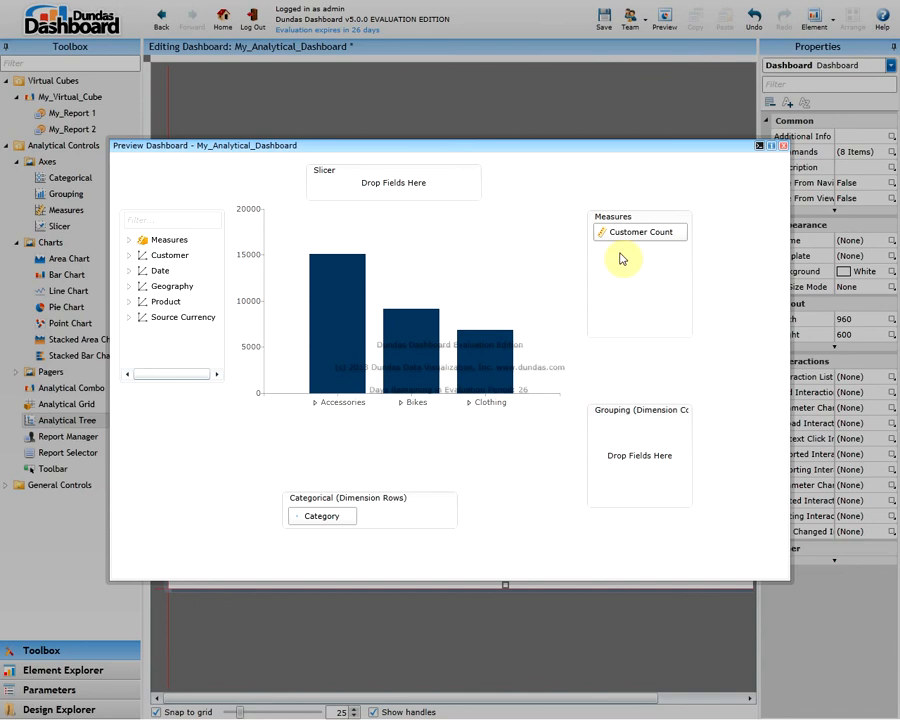
drag(625, 232, 133, 238)
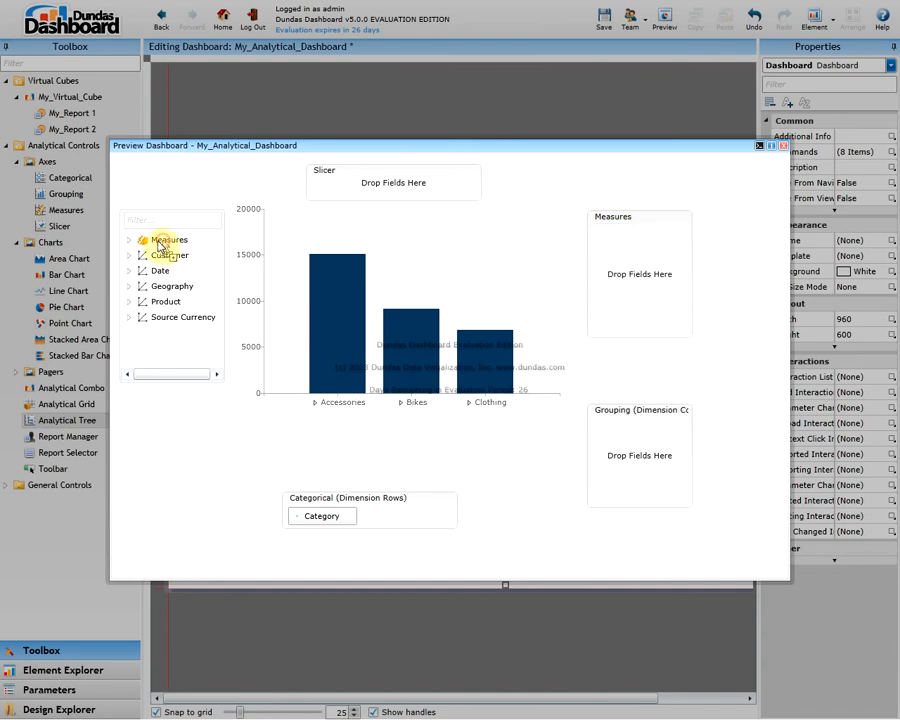
click(128, 240)
click(139, 272)
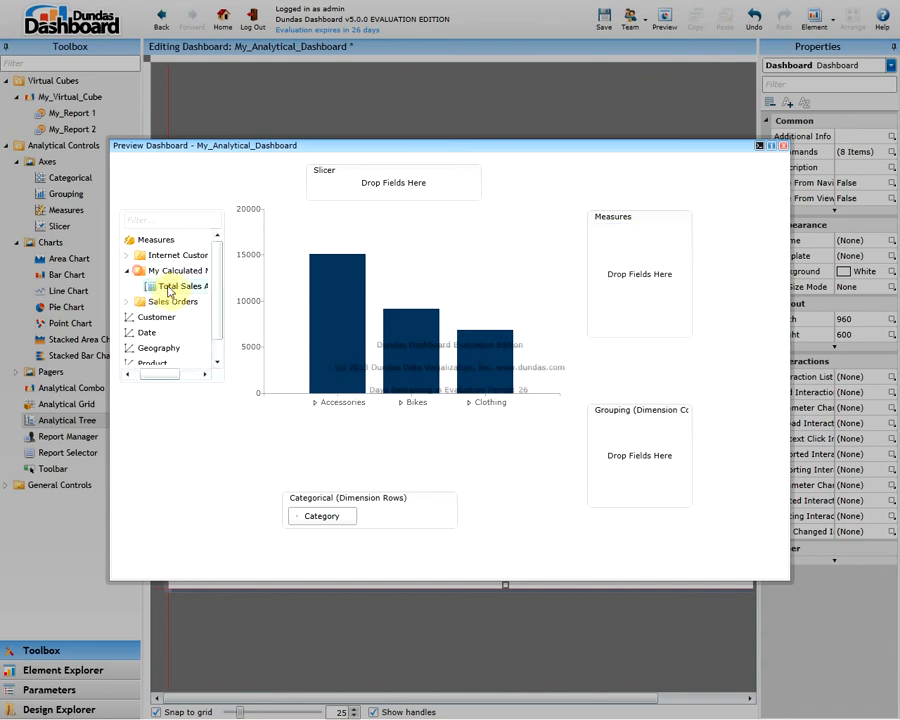
drag(180, 286, 648, 262)
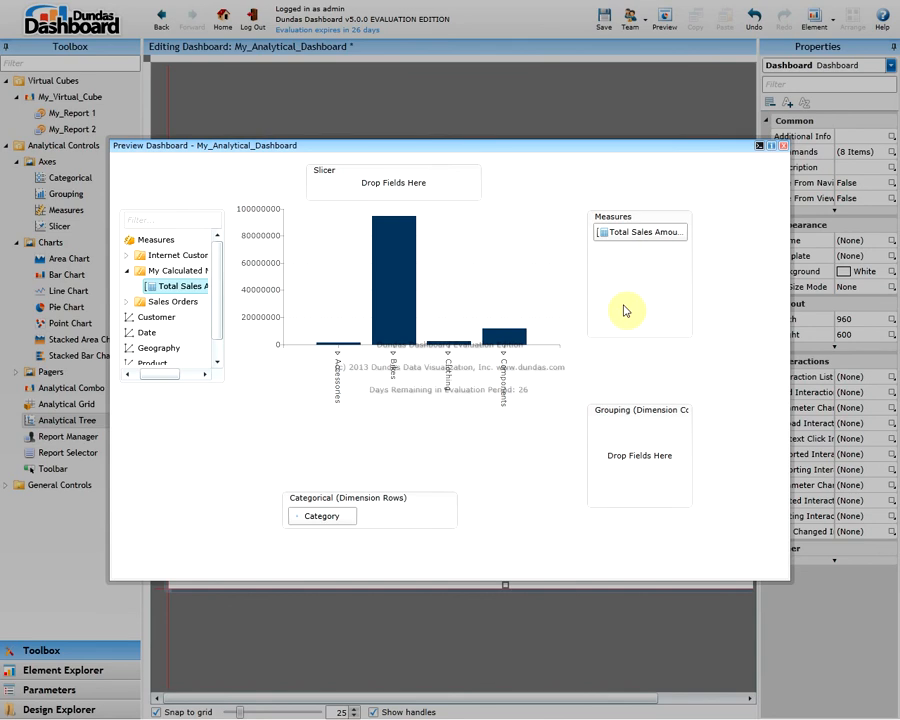
click(127, 255)
drag(169, 275, 648, 272)
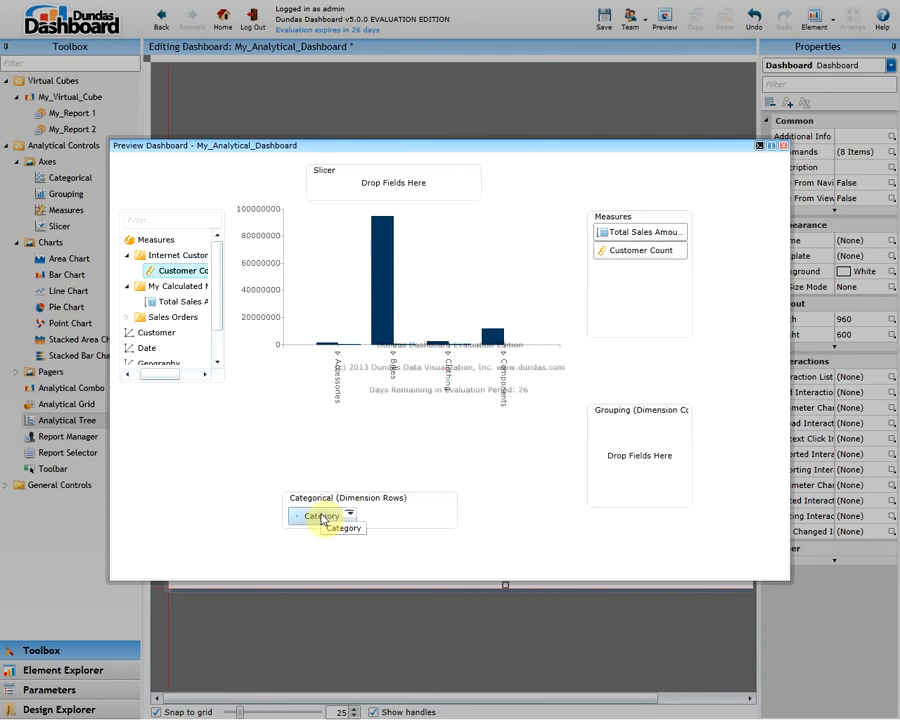
Remove Category from the categorical rows, put the Product dimension there instead, and close the preview
drag(322, 518, 212, 320)
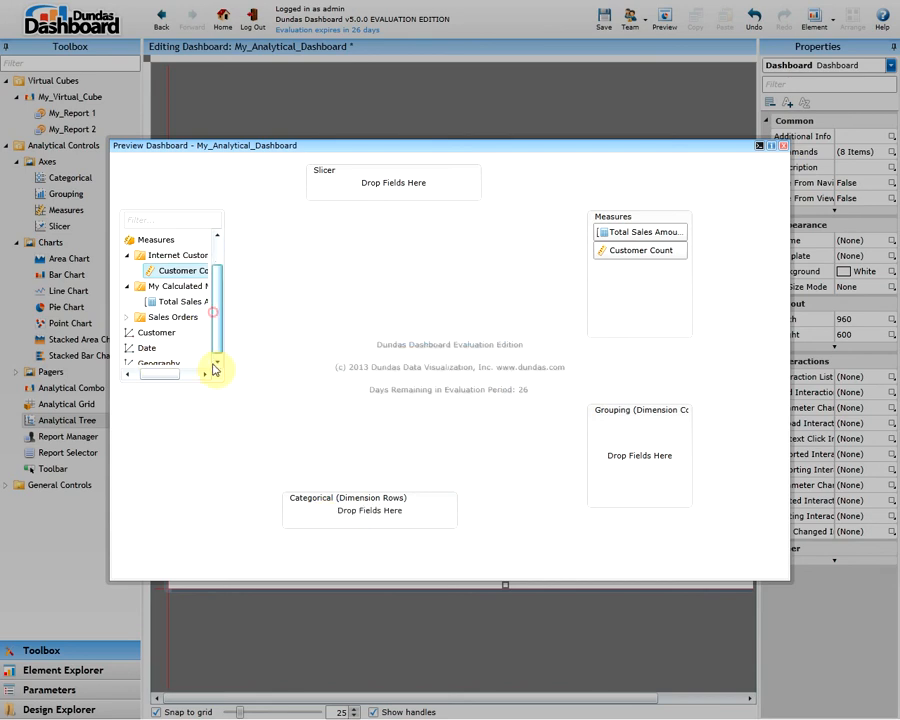
scroll(213, 362, down, 3)
drag(150, 341, 378, 524)
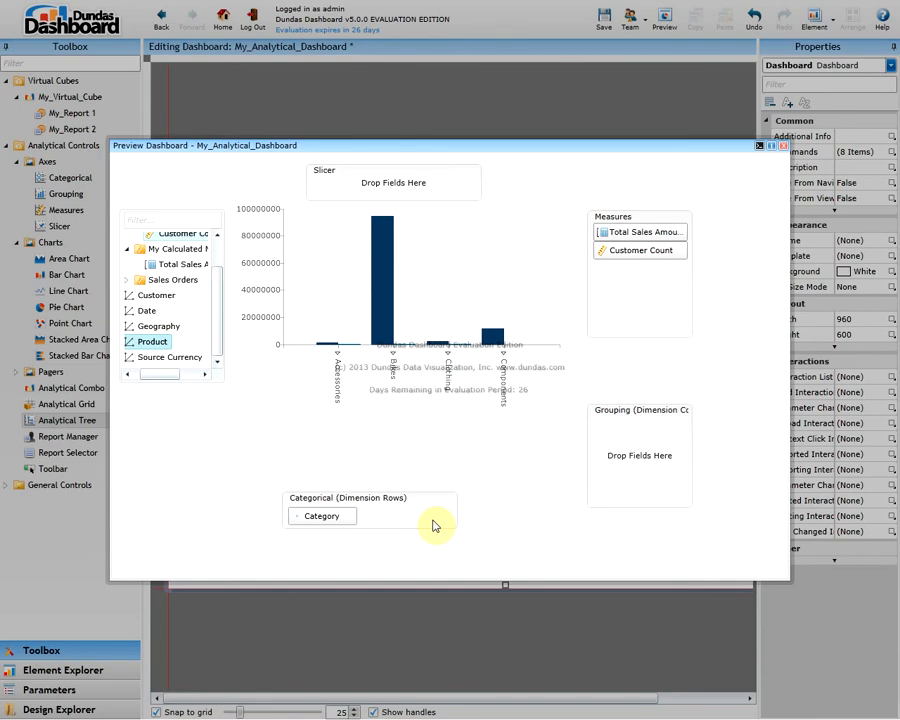
click(783, 146)
Set the Report Manager's default report to My_Report 1 and check the result in the dashboard preview
click(300, 442)
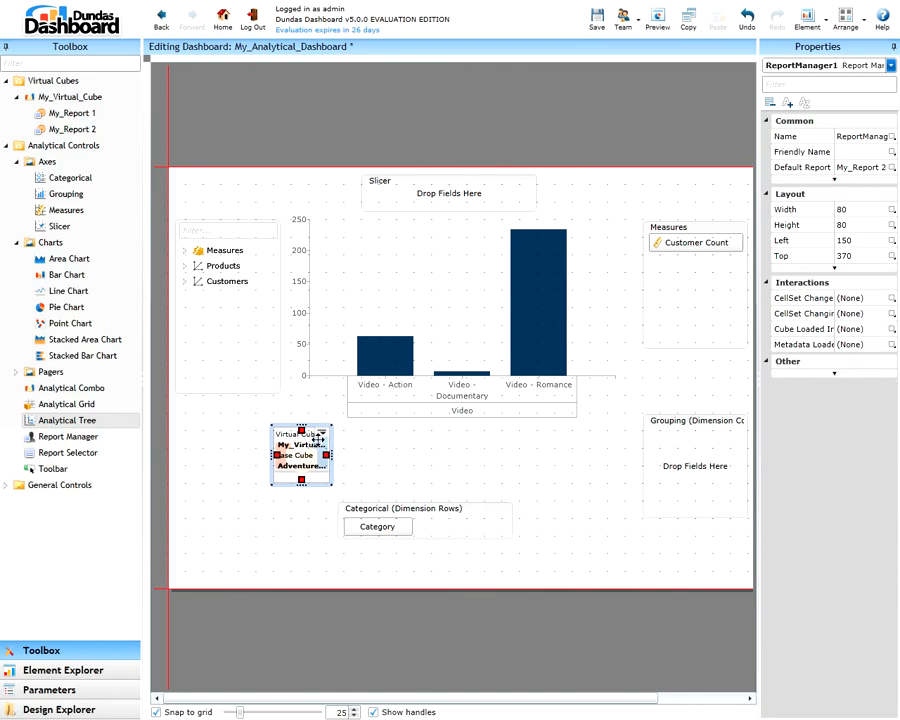
right_click(327, 438)
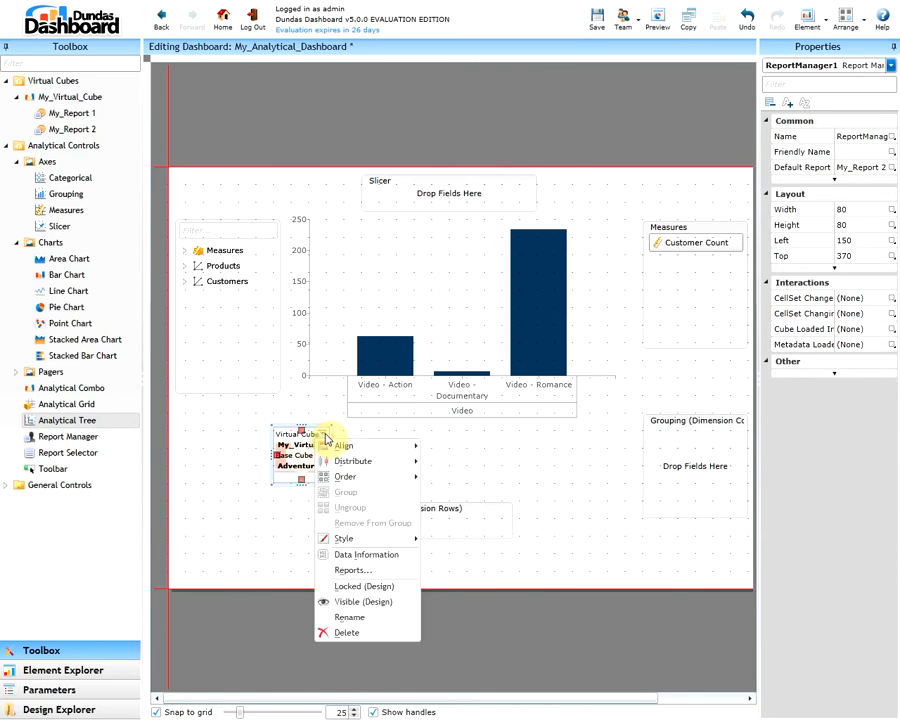
click(325, 437)
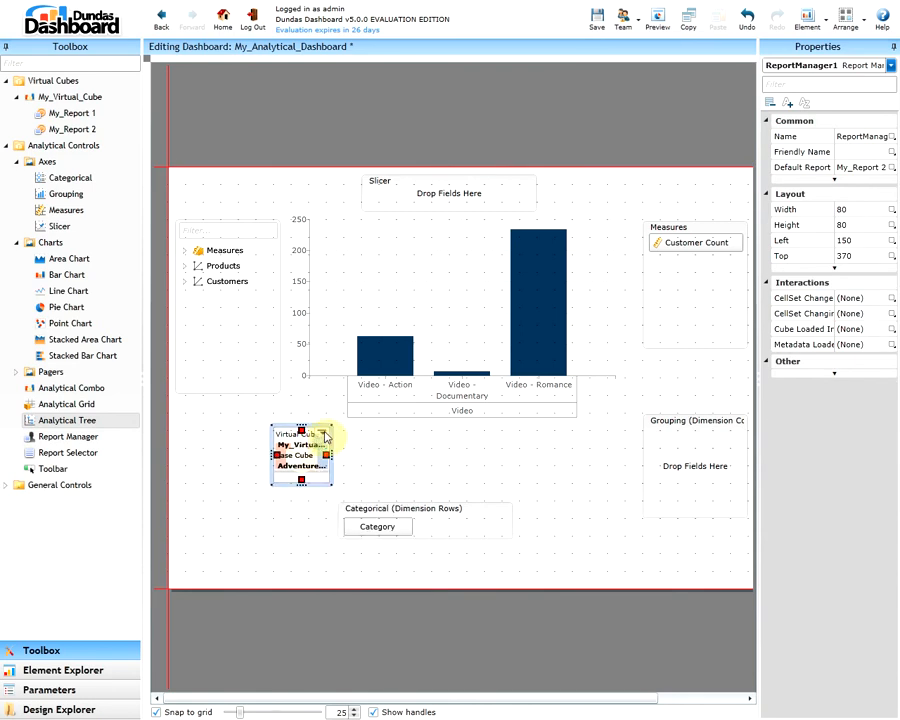
right_click(325, 437)
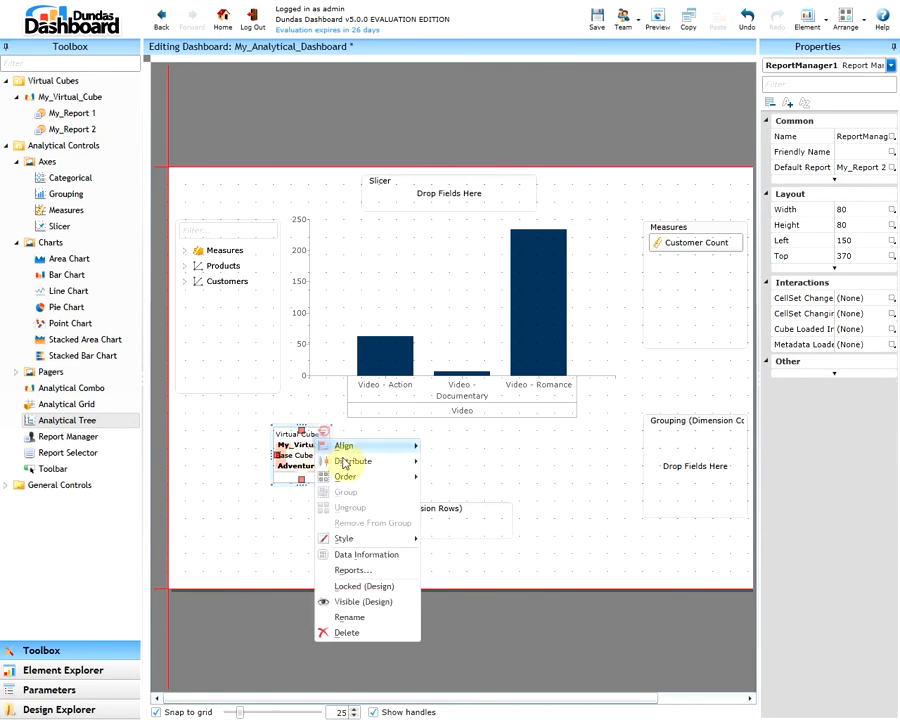
click(380, 571)
click(475, 367)
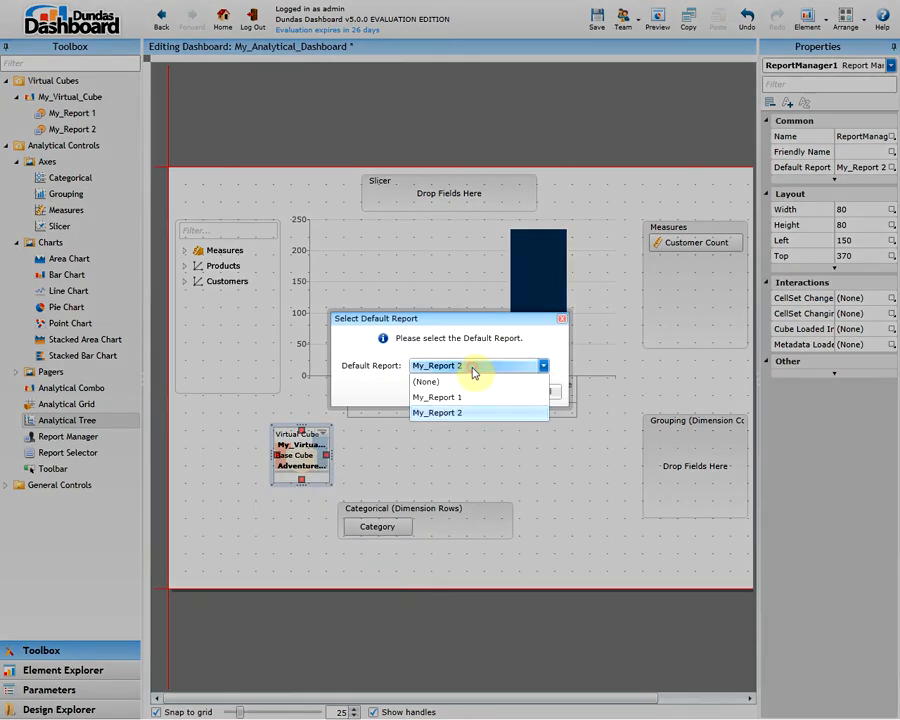
click(462, 397)
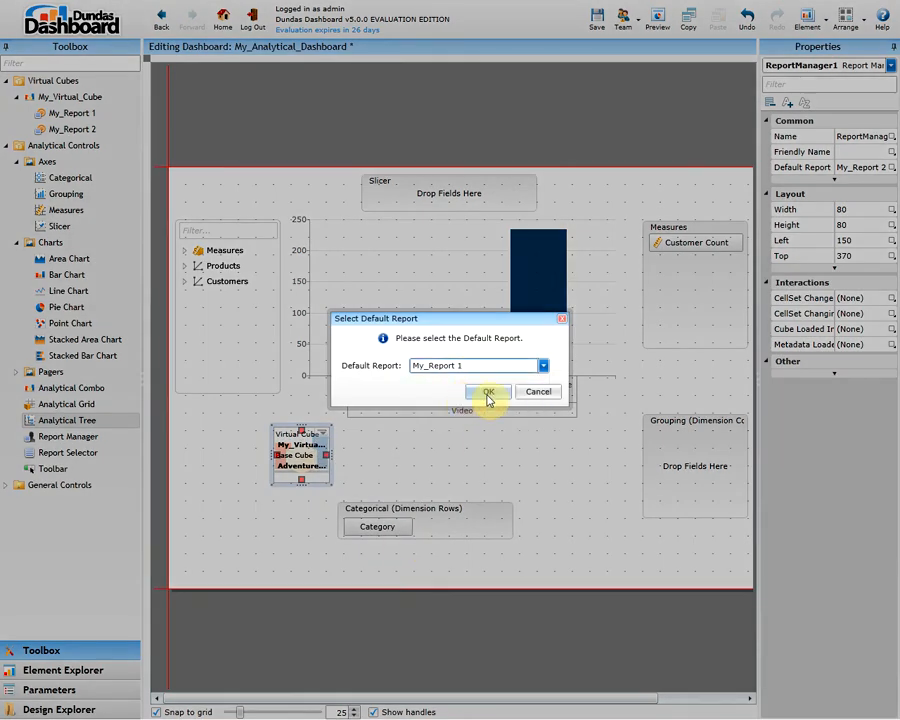
click(488, 393)
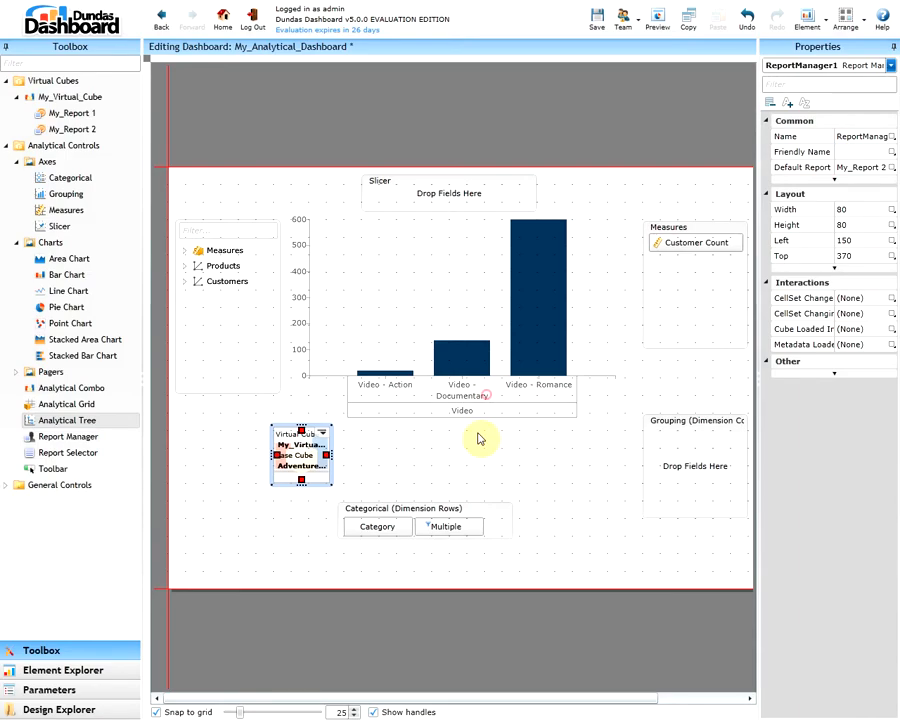
click(658, 24)
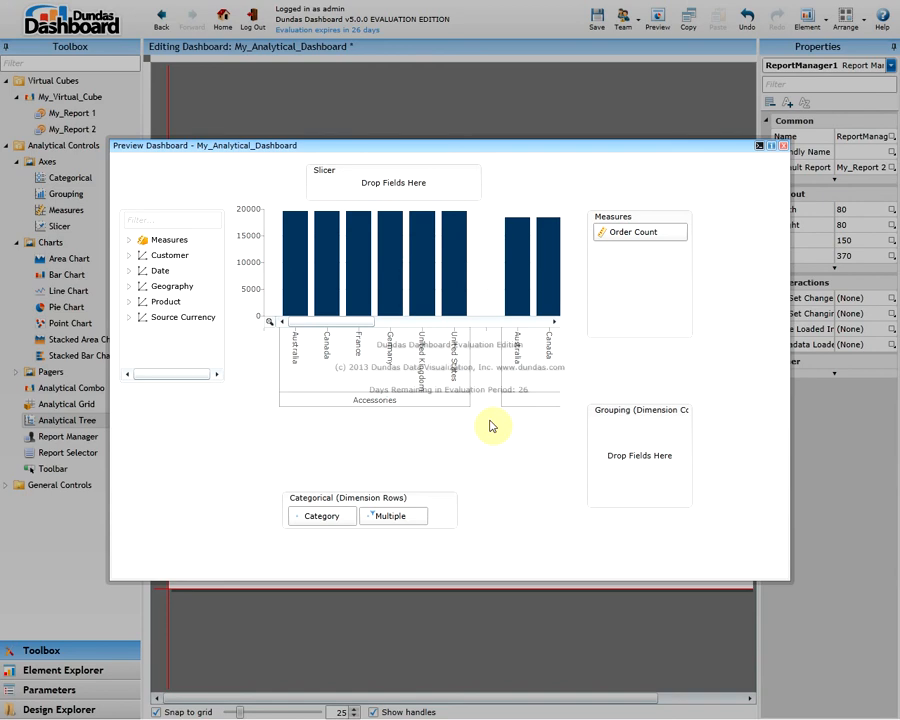
click(783, 145)
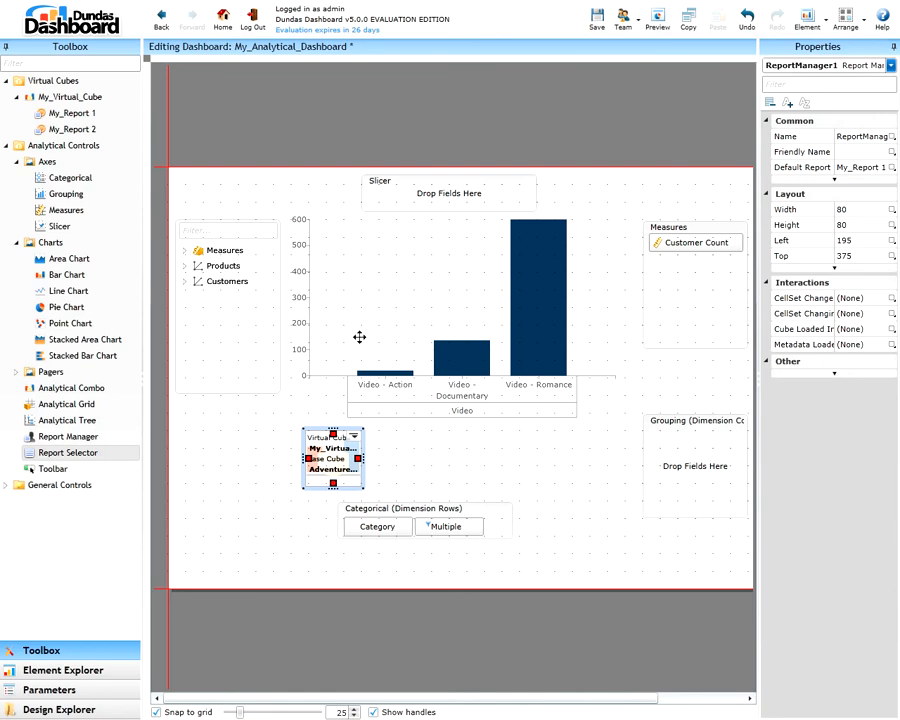
Add a Report Selector above the Measures control and use it in the dashboard preview to switch to My_Report 2
click(75, 453)
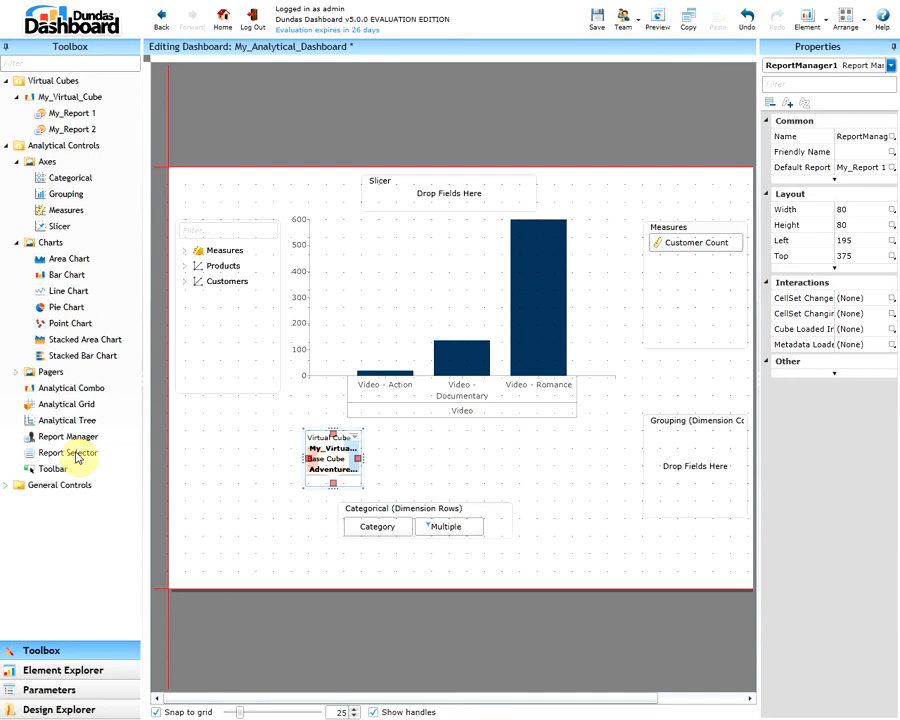
drag(75, 455, 626, 196)
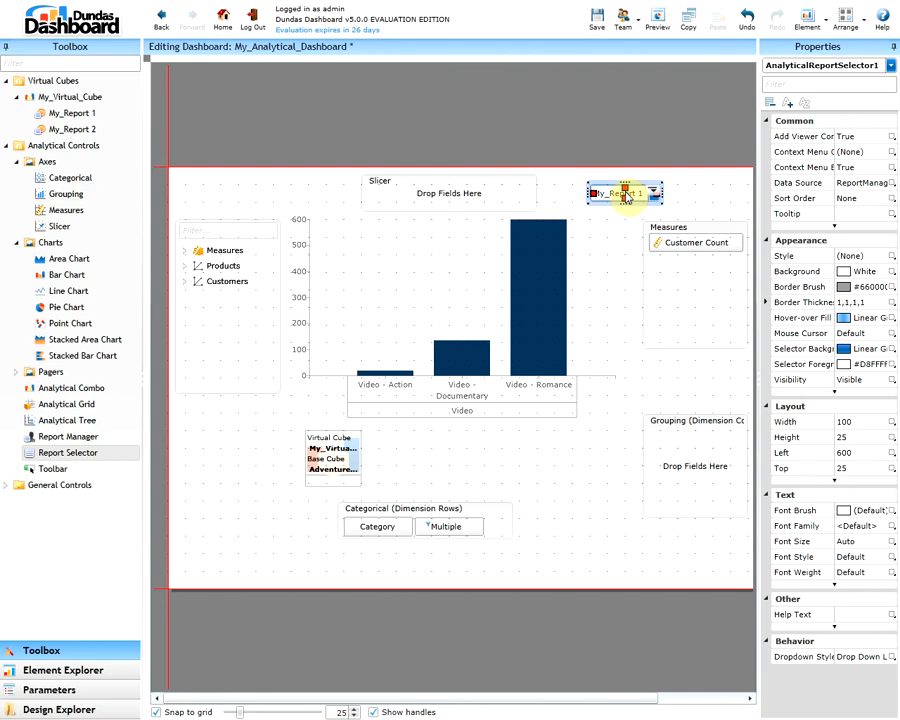
click(655, 20)
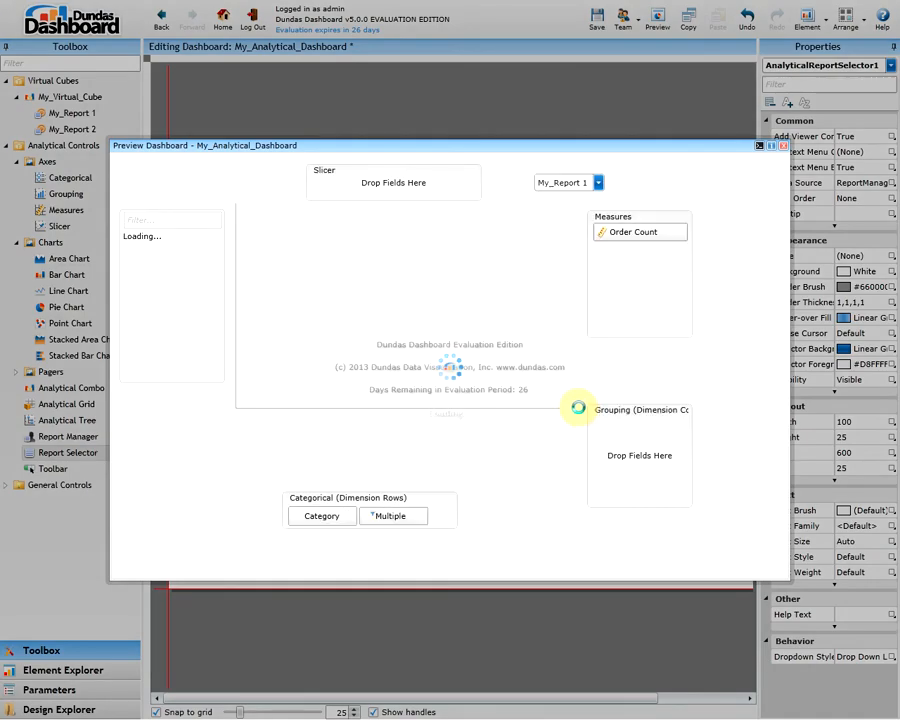
click(563, 190)
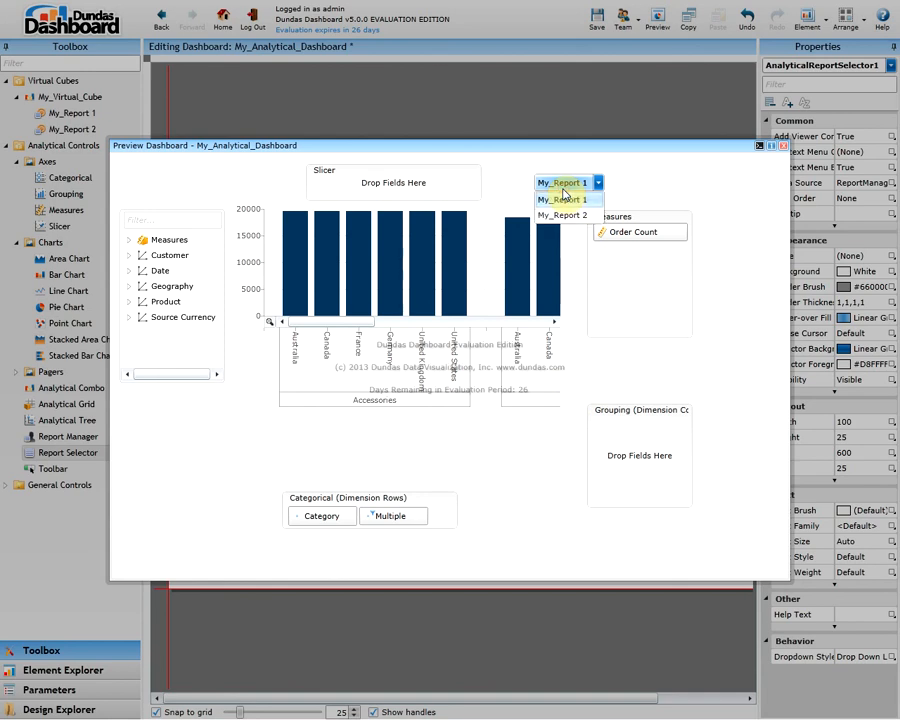
click(566, 216)
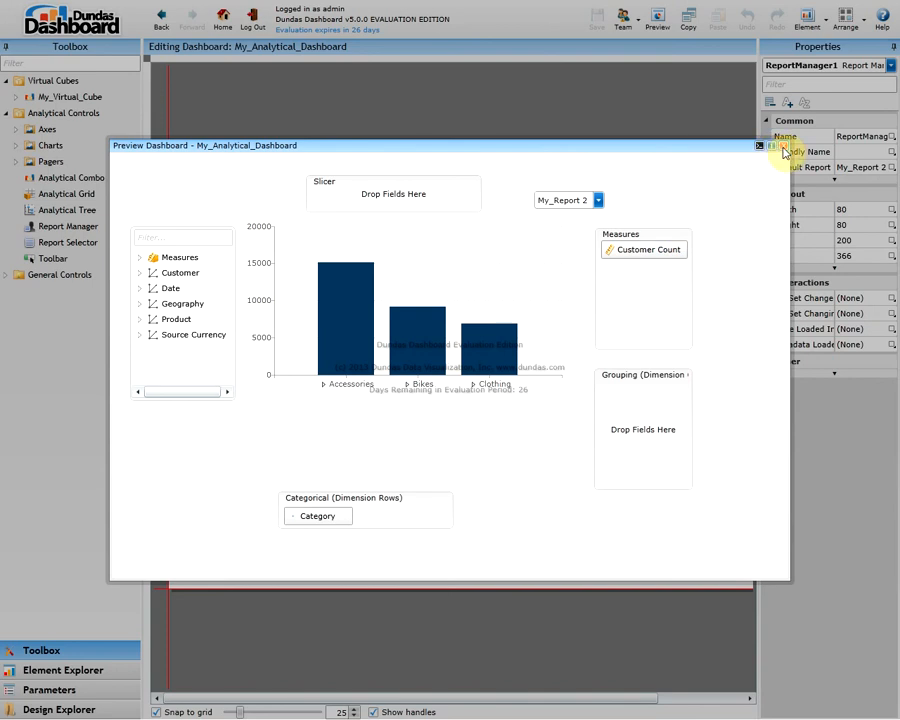
click(784, 147)
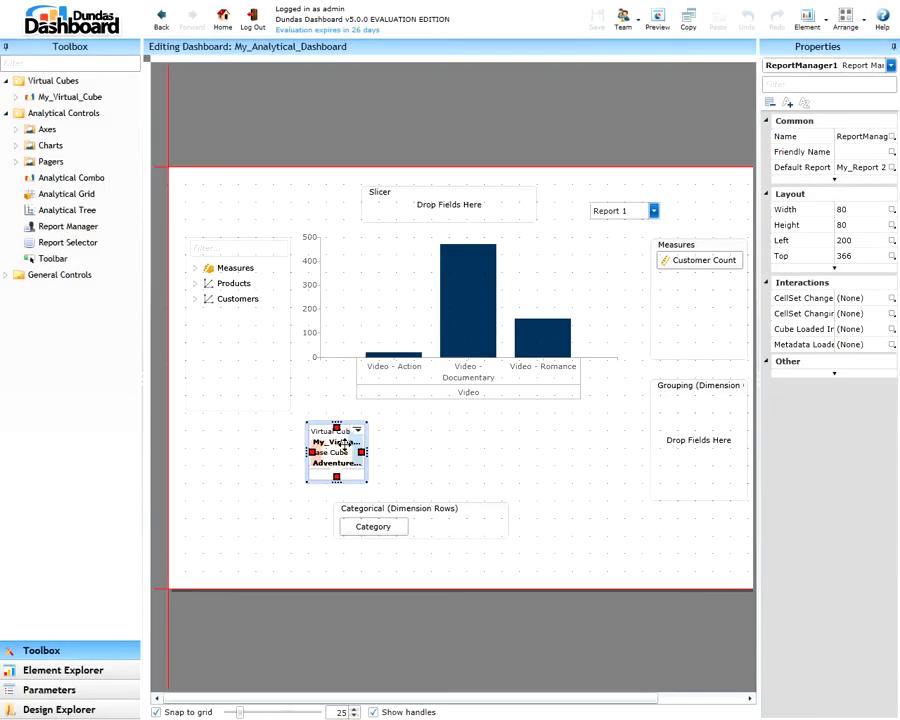